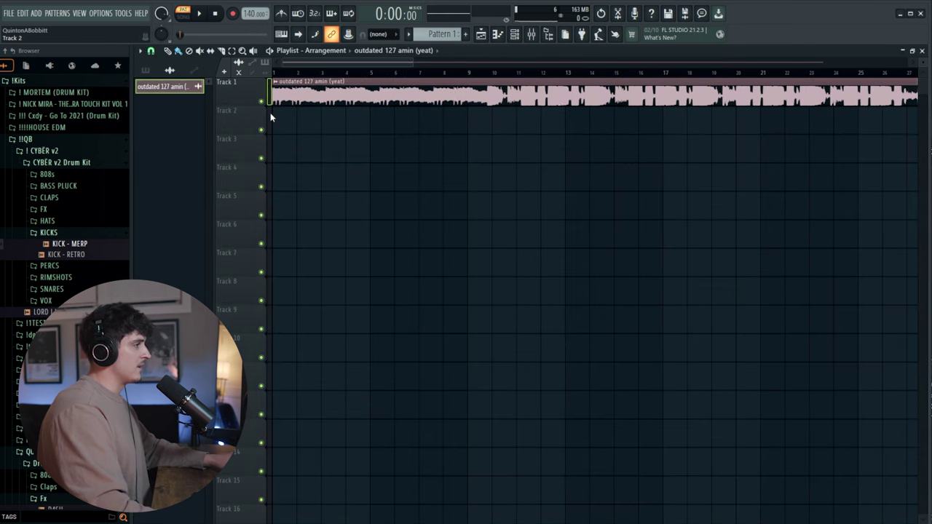
Set the project tempo to 127 BPM and make playlist Track 1 an audio track linked to mixer Insert 1.
{"action": "left_click_drag", "start_coordinate": [246, 12], "coordinate": [246, 22]}
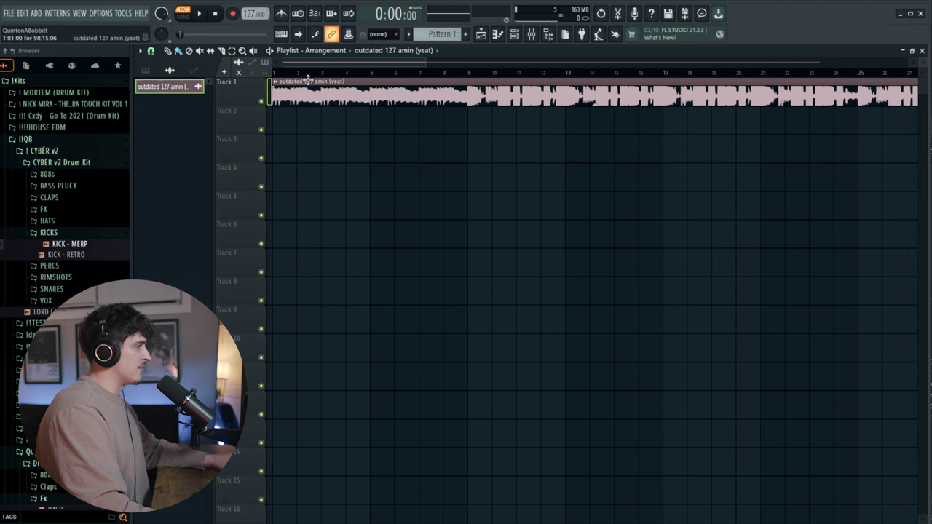
{"action": "right_click", "coordinate": [241, 82]}
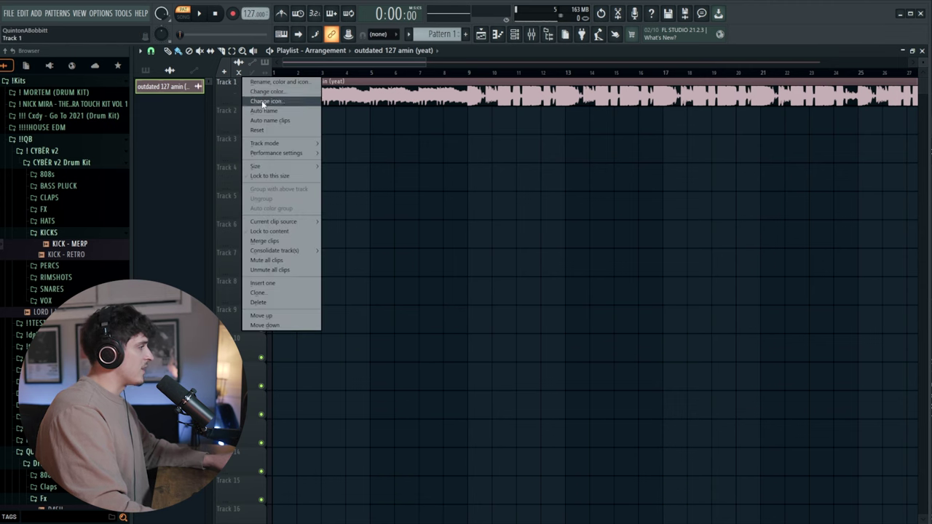
{"action": "mouse_move", "coordinate": [309, 145]}
{"action": "mouse_move", "coordinate": [351, 151]}
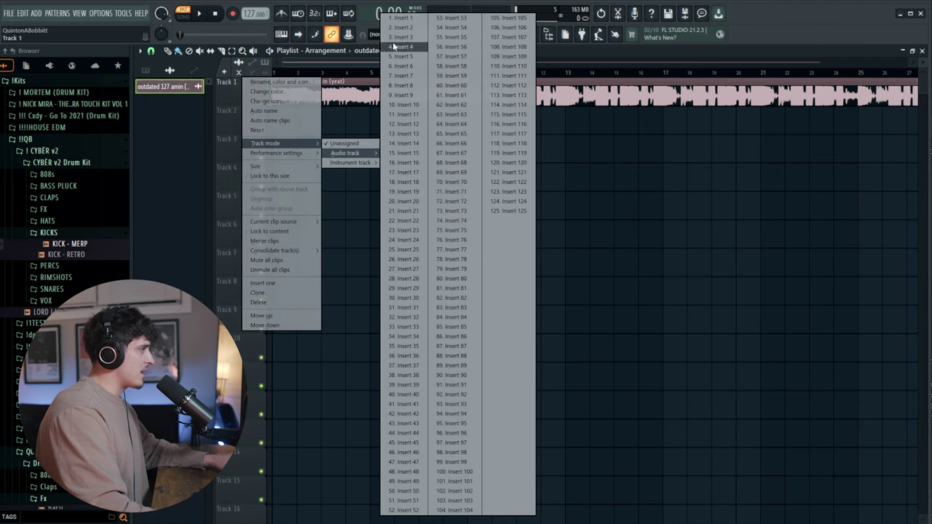
{"action": "left_click", "coordinate": [404, 19]}
Rename mixer Insert 1 as Beat and colour it red.
{"action": "left_click", "coordinate": [532, 34]}
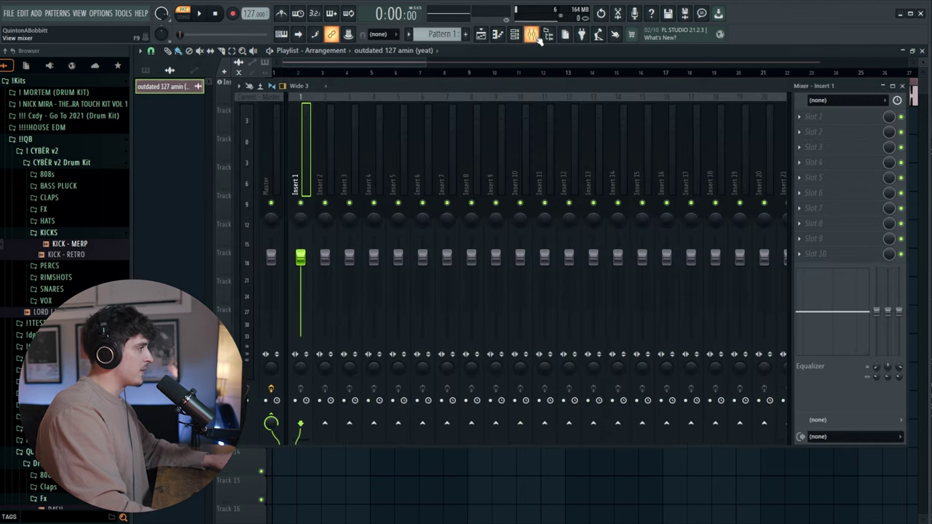
{"action": "double_click", "coordinate": [305, 175]}
{"action": "type", "text": "Beat"}
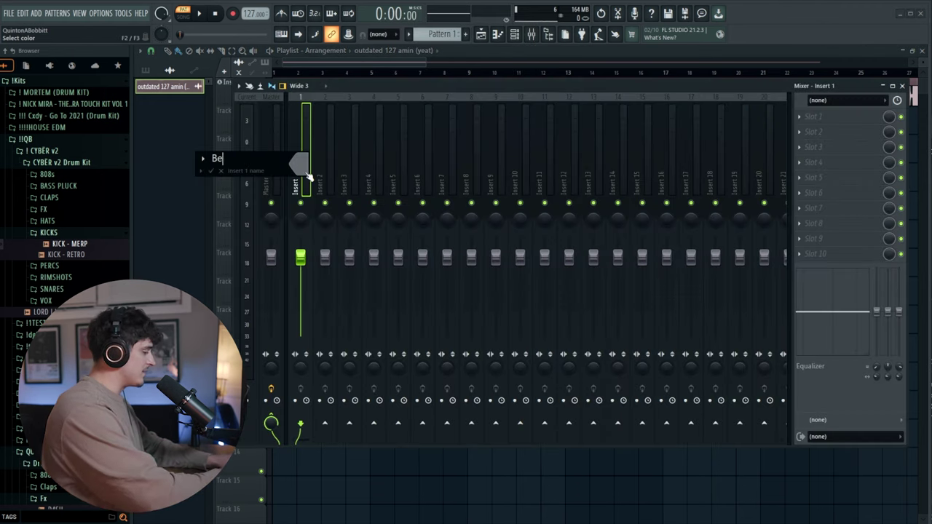
{"action": "left_click", "coordinate": [298, 172]}
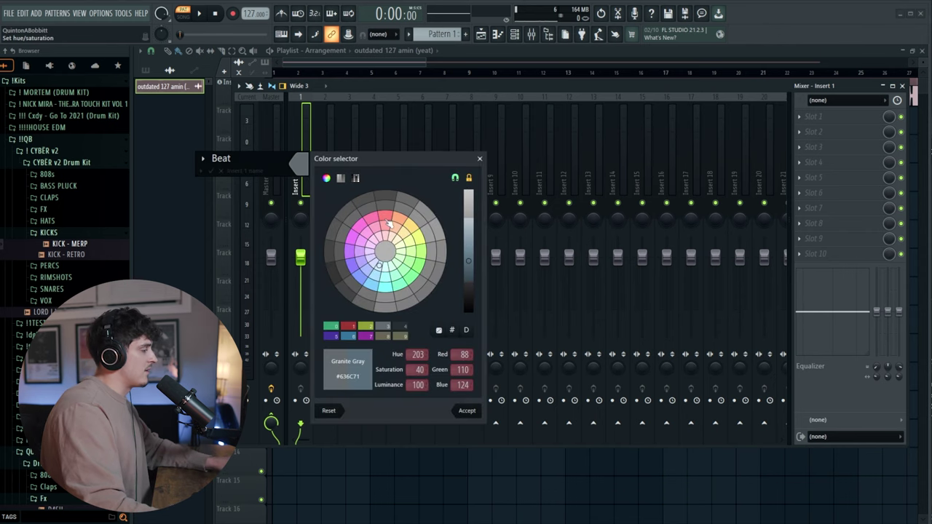
{"action": "left_click", "coordinate": [388, 220]}
{"action": "left_click", "coordinate": [466, 411]}
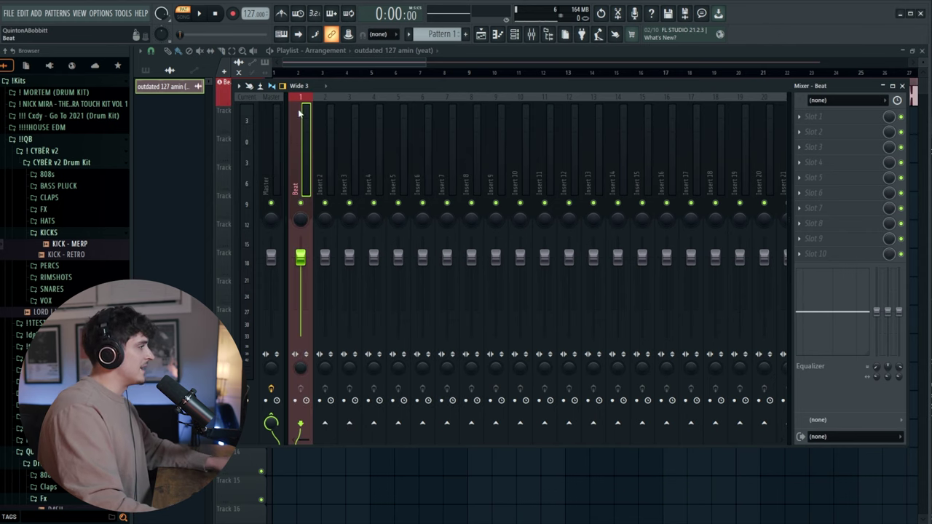
{"action": "left_click", "coordinate": [314, 65]}
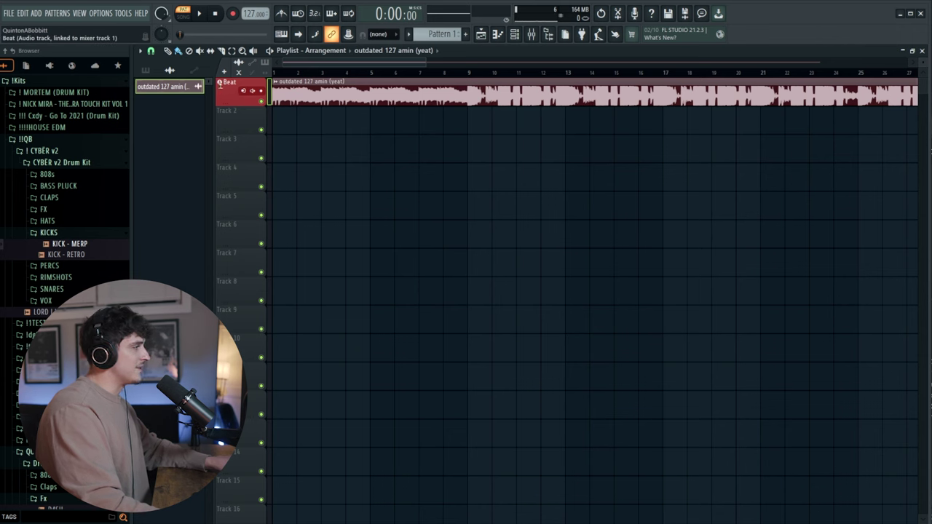
Assign mixer Insert 2 to a new audio track in the playlist.
{"action": "left_click", "coordinate": [533, 34]}
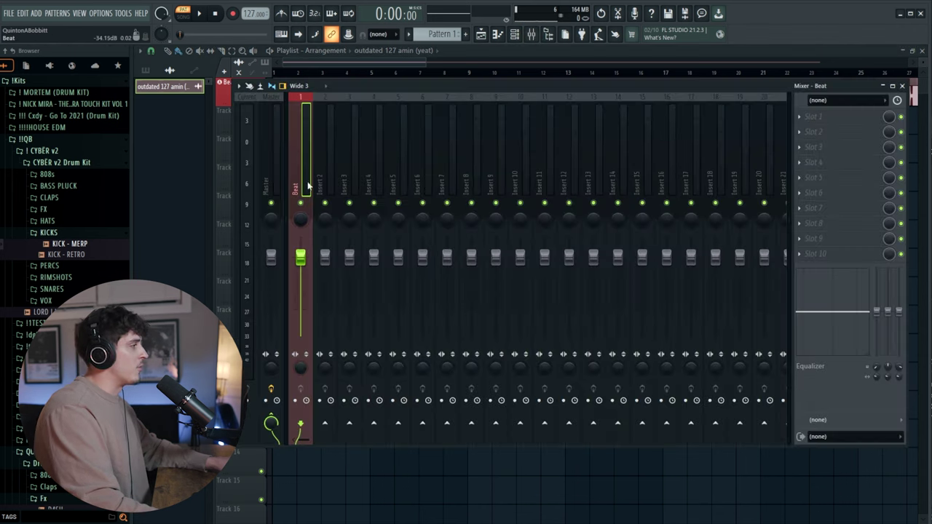
{"action": "left_click", "coordinate": [327, 66]}
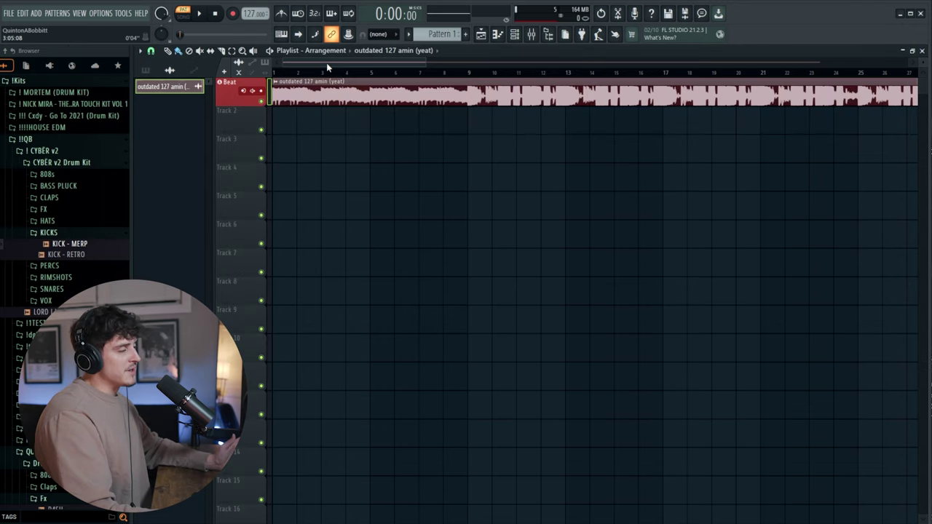
{"action": "left_click", "coordinate": [532, 34]}
{"action": "left_click", "coordinate": [328, 188]}
{"action": "right_click", "coordinate": [328, 188]}
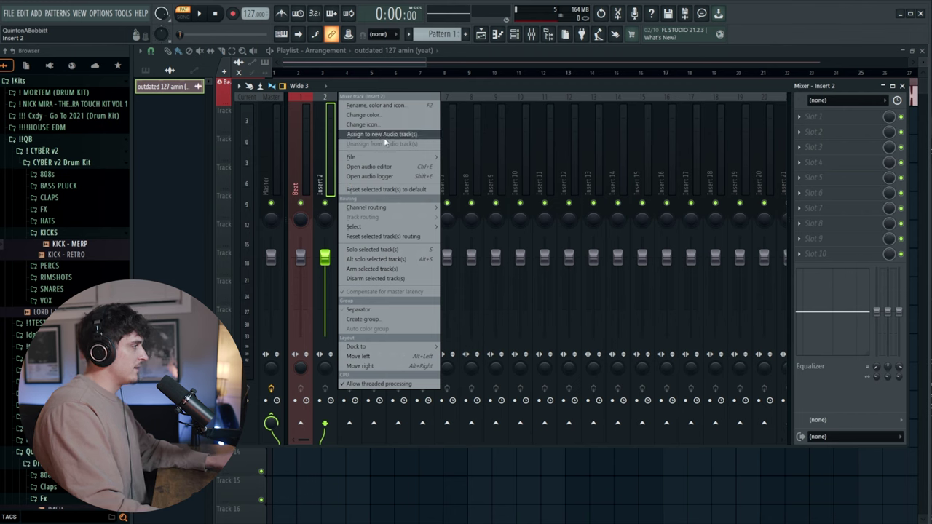
{"action": "left_click", "coordinate": [382, 135]}
{"action": "left_click", "coordinate": [371, 64]}
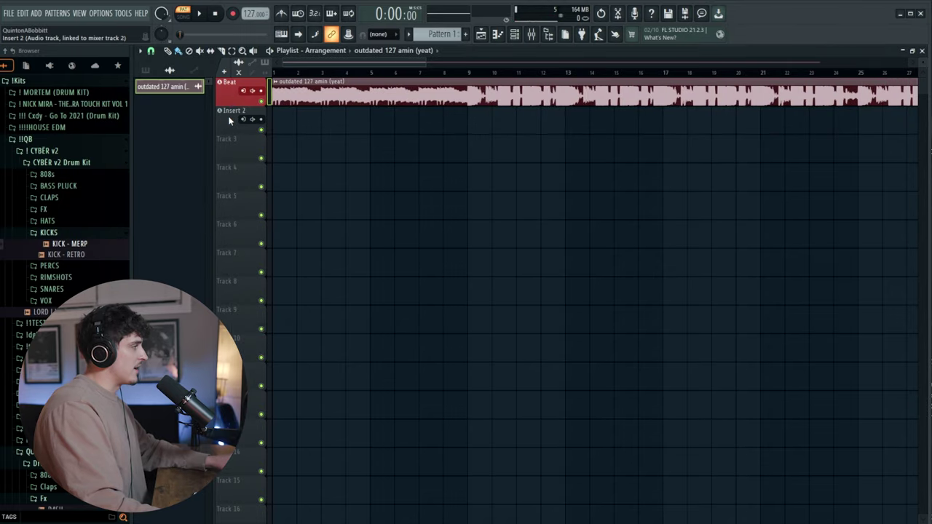
Rename mixer Insert 2 as Vocals and colour it green.
{"action": "left_click", "coordinate": [532, 34]}
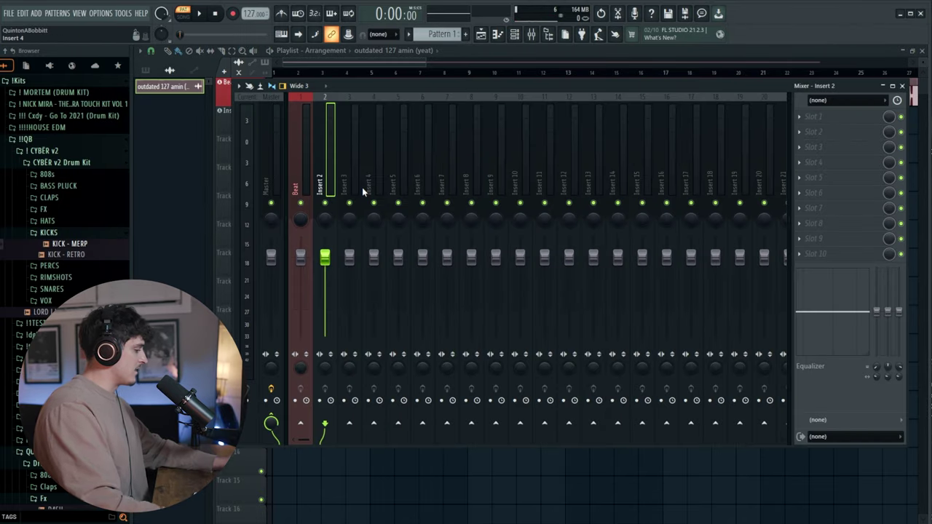
{"action": "key", "text": "F2"}
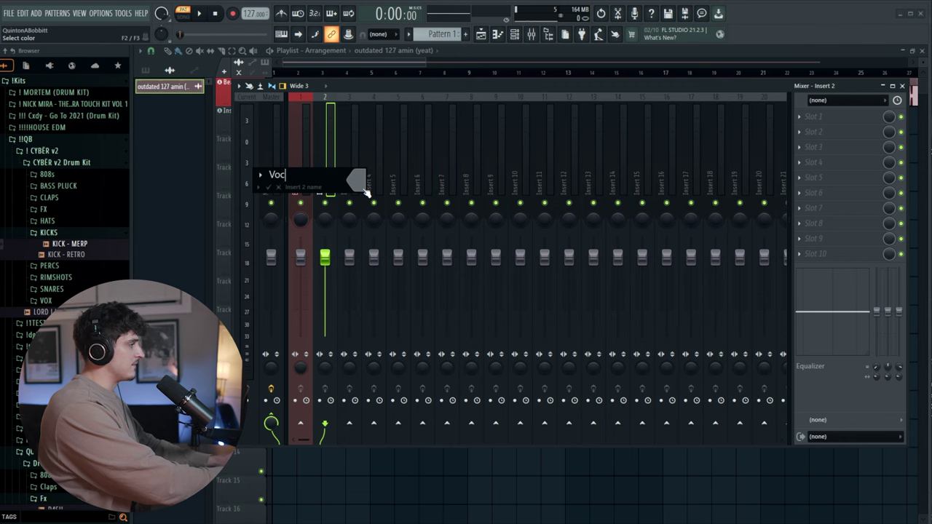
{"action": "left_click", "coordinate": [364, 190]}
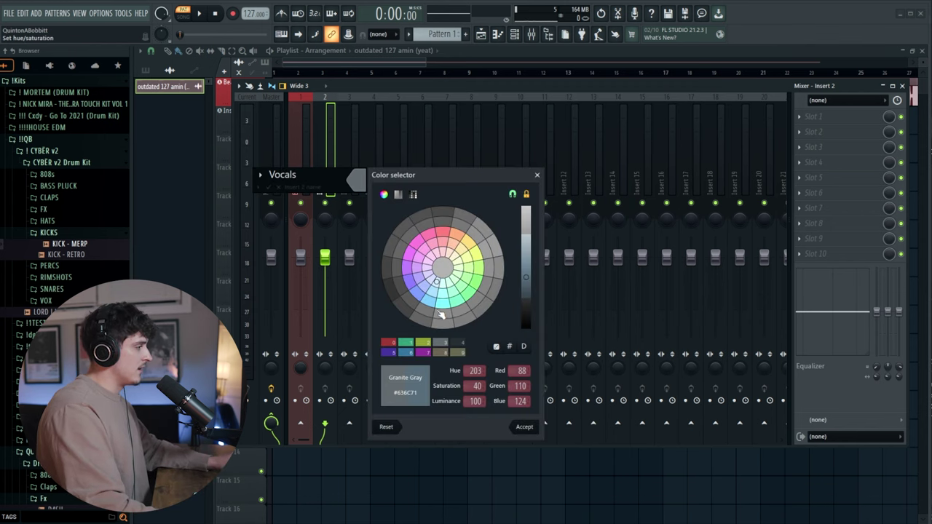
{"action": "left_click", "coordinate": [455, 307]}
{"action": "left_click", "coordinate": [526, 427]}
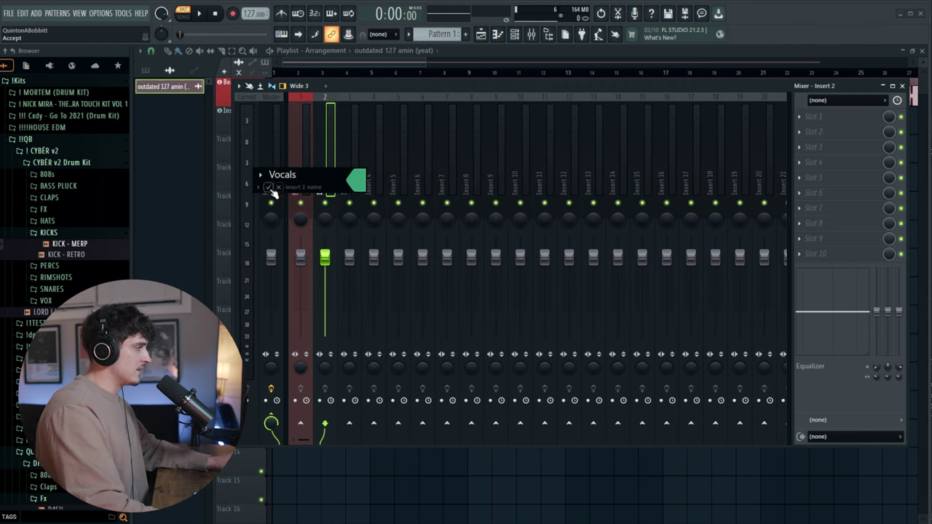
{"action": "key", "text": "Return"}
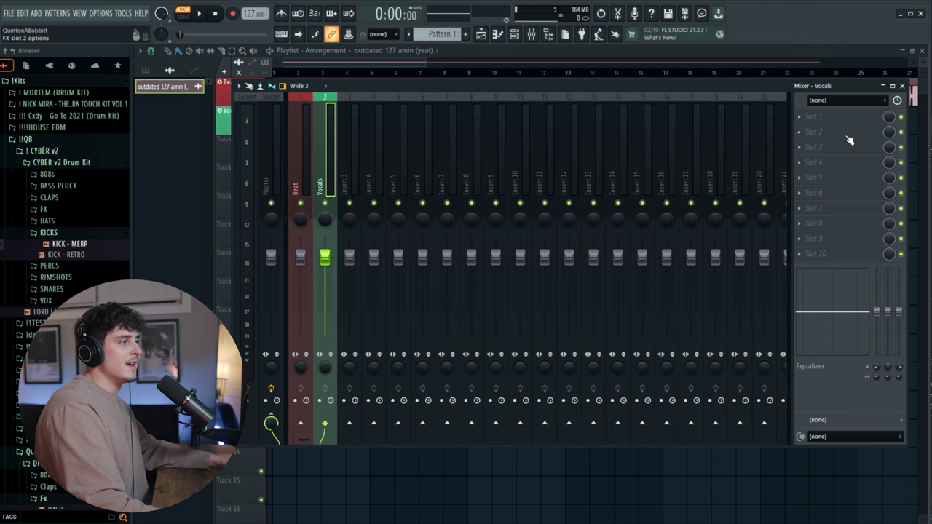
Load Auto-Tune EFX+ on the Vocals mixer track and set the track's audio input to mono Input 1.
{"action": "left_click", "coordinate": [834, 119]}
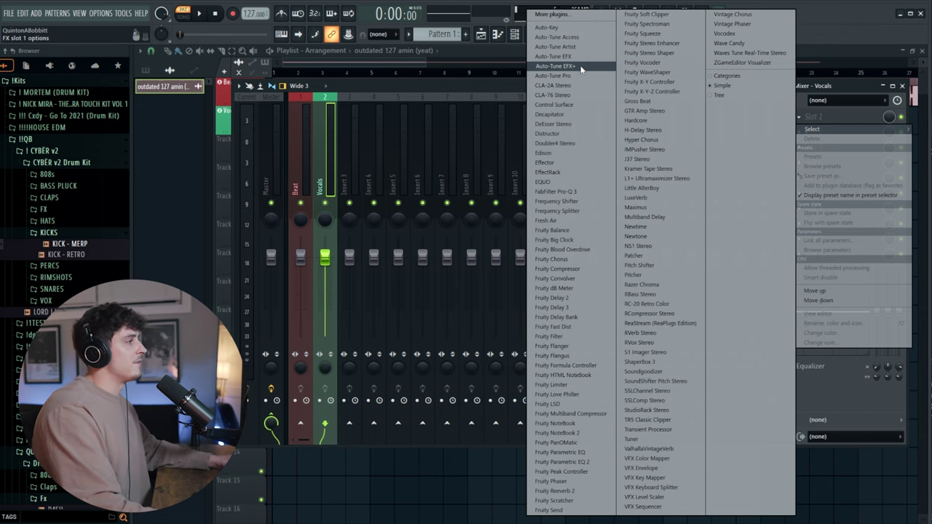
{"action": "left_click", "coordinate": [556, 66]}
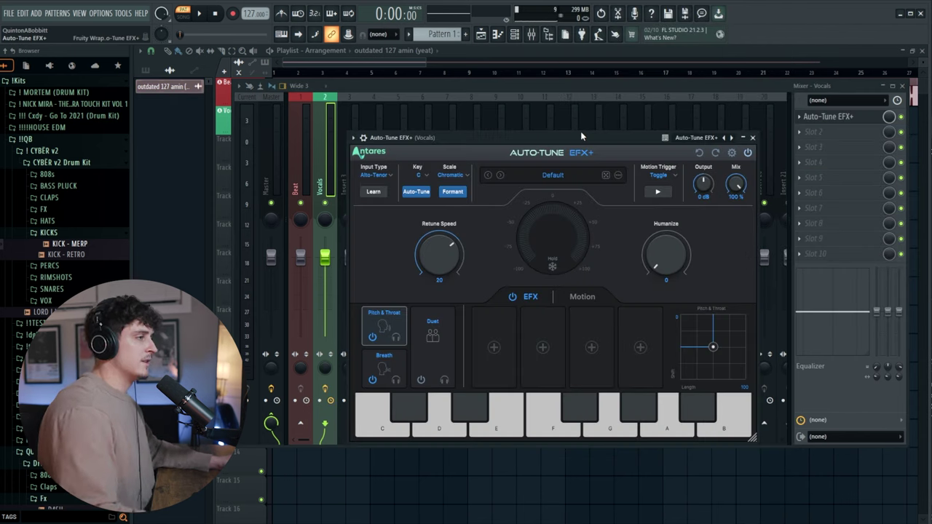
{"action": "left_click", "coordinate": [855, 99]}
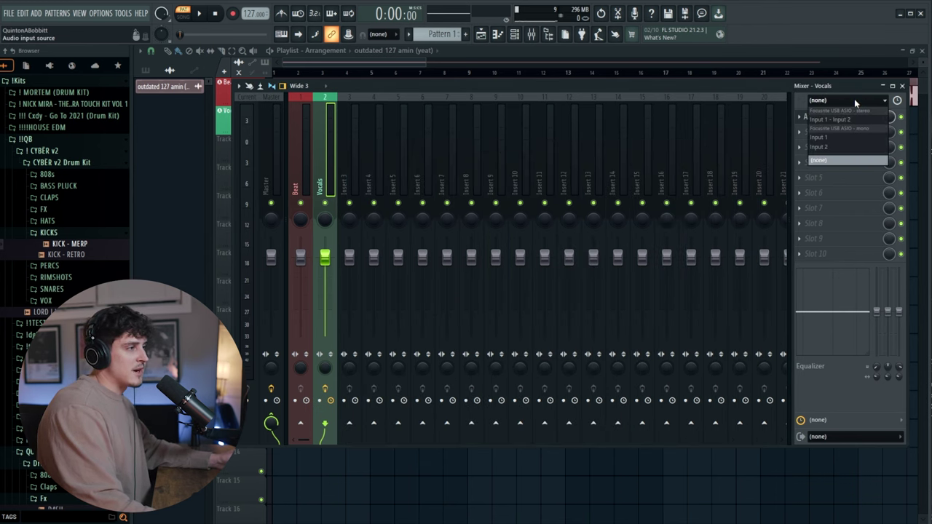
{"action": "left_click", "coordinate": [836, 138]}
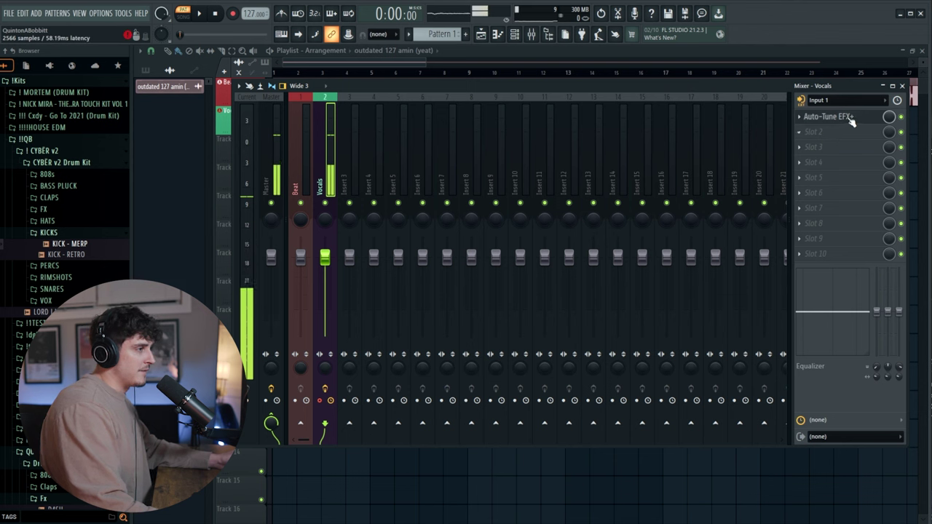
Set Auto-Tune EFX+ on the Vocals track to key A, Minor scale and a retune speed of 0.
{"action": "left_click", "coordinate": [836, 117]}
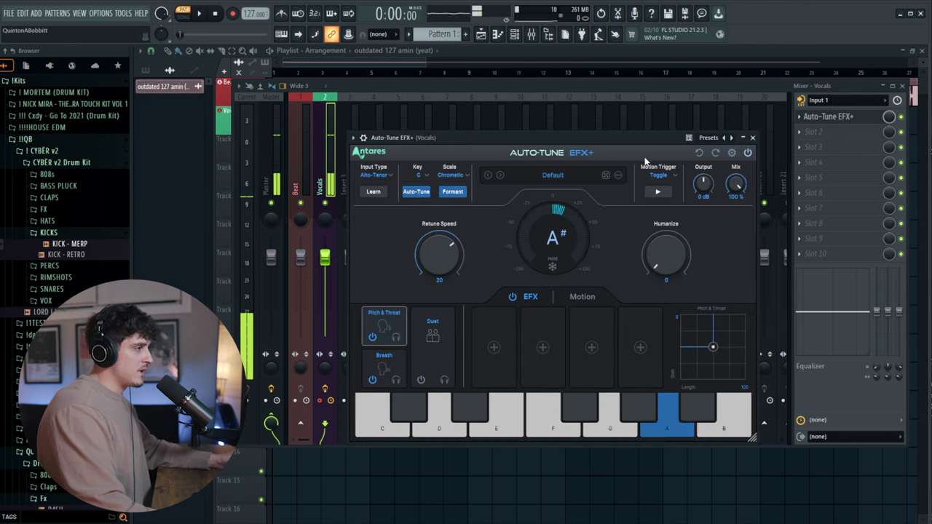
{"action": "left_click", "coordinate": [732, 152]}
{"action": "left_click", "coordinate": [643, 208]}
{"action": "left_click_drag", "start_coordinate": [566, 137], "coordinate": [564, 101]}
{"action": "left_click", "coordinate": [416, 138]}
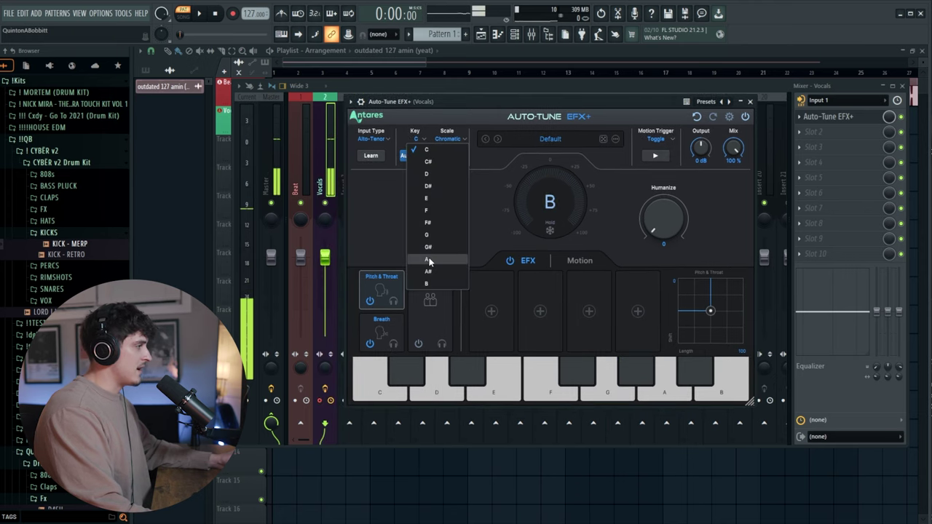
{"action": "left_click", "coordinate": [429, 260]}
{"action": "left_click", "coordinate": [448, 139]}
{"action": "left_click", "coordinate": [454, 160]}
{"action": "left_click_drag", "start_coordinate": [437, 212], "coordinate": [431, 233]}
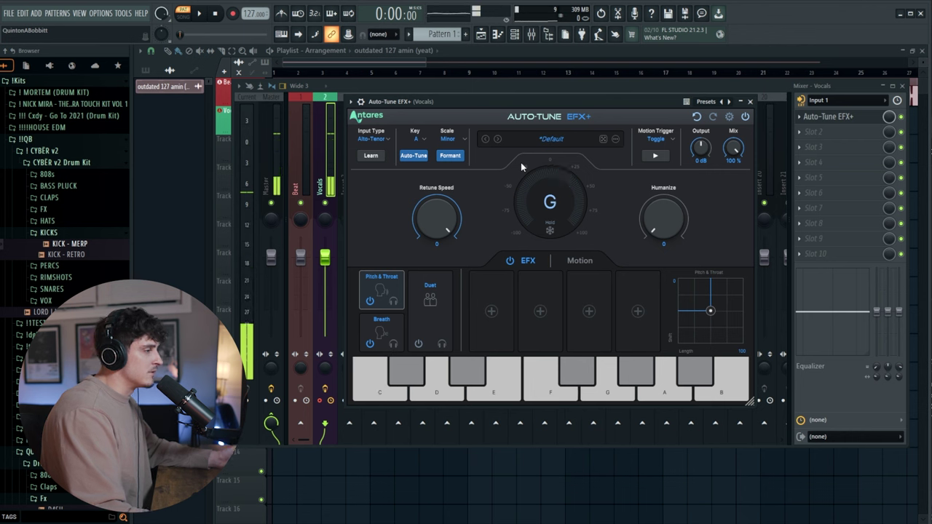
{"action": "left_click", "coordinate": [752, 102]}
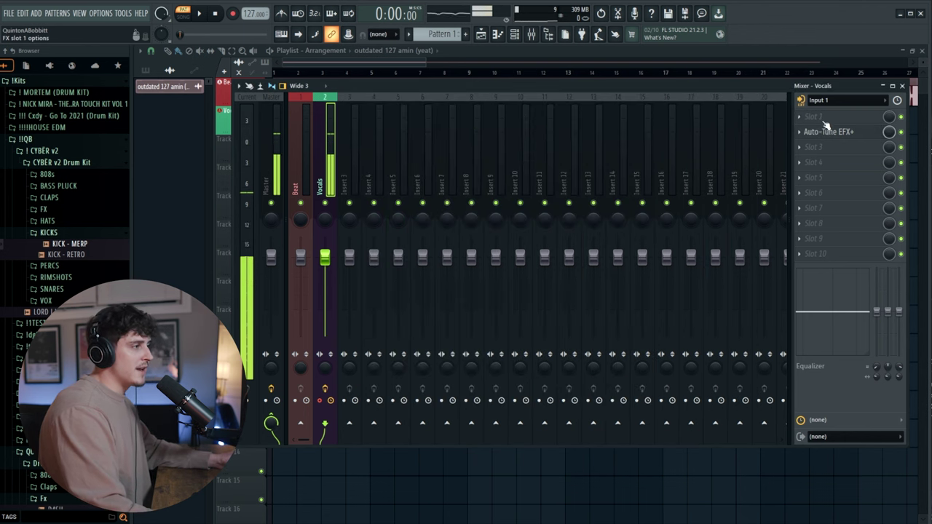
Load the NS1 Stereo noise suppressor in the slot before Auto-Tune EFX+ and set its level to about 38.7.
{"action": "left_click", "coordinate": [825, 120]}
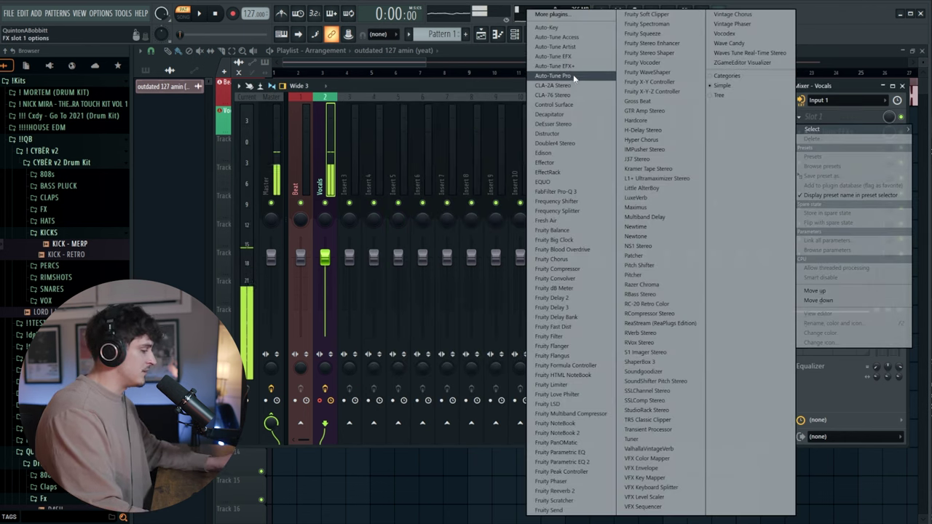
{"action": "left_click", "coordinate": [657, 247]}
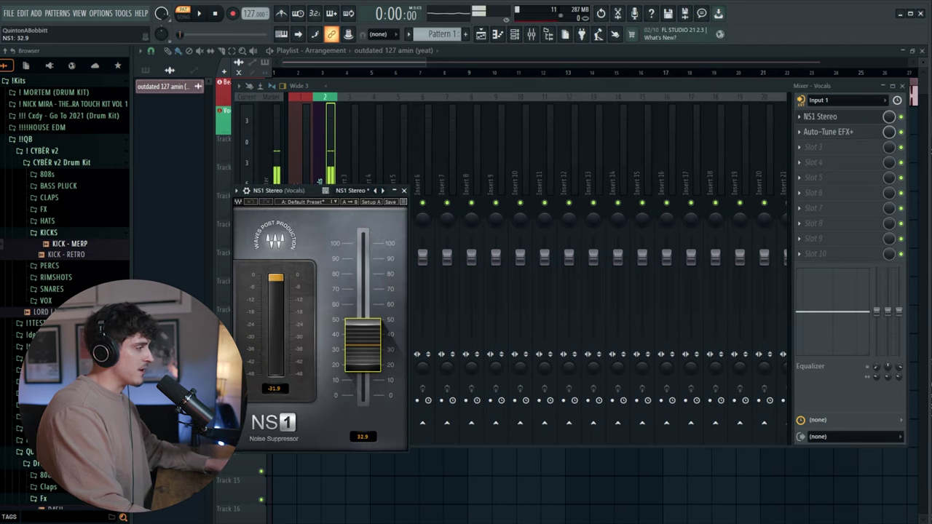
{"action": "left_click_drag", "start_coordinate": [281, 192], "coordinate": [379, 193]}
{"action": "left_click_drag", "start_coordinate": [478, 344], "coordinate": [478, 352]}
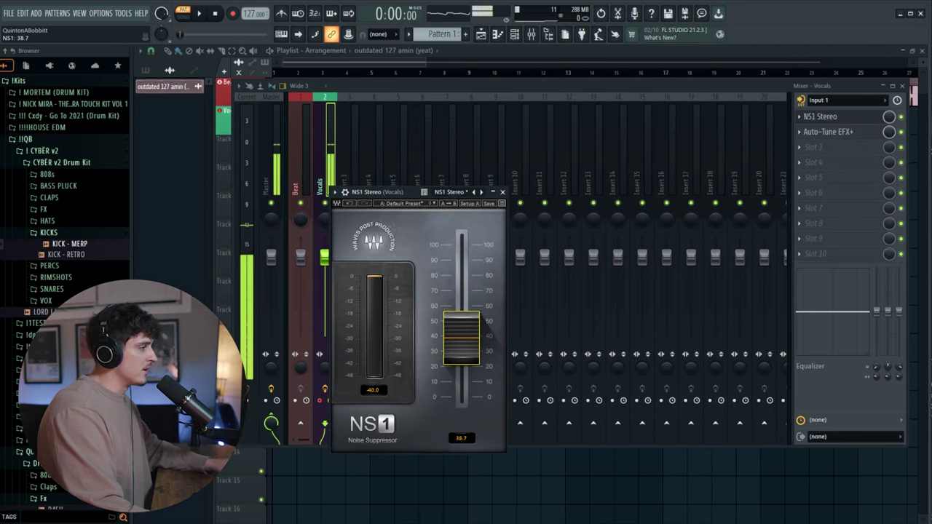
{"action": "left_click", "coordinate": [502, 192]}
Add a Compress effect in the first empty EFX slot of Auto-Tune EFX+ with gain 15 and reduction about 51.
{"action": "left_click", "coordinate": [828, 132]}
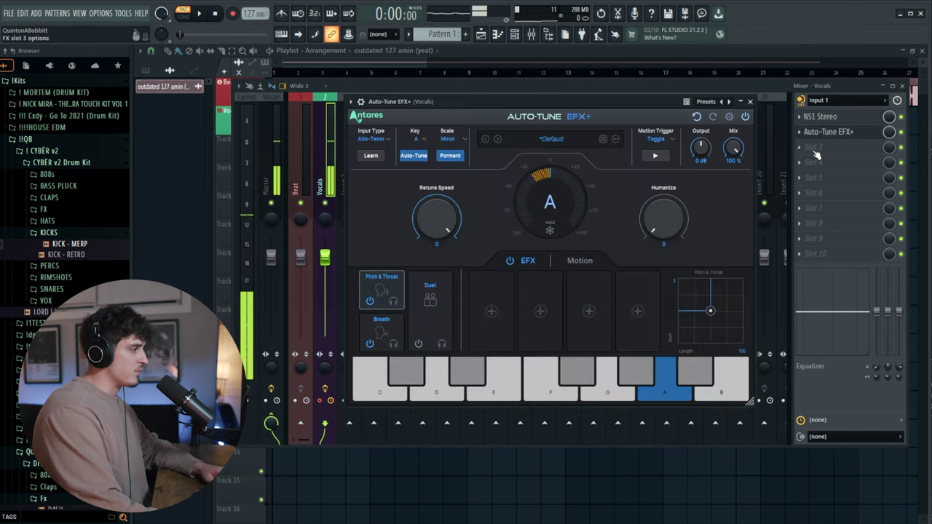
{"action": "left_click", "coordinate": [492, 312]}
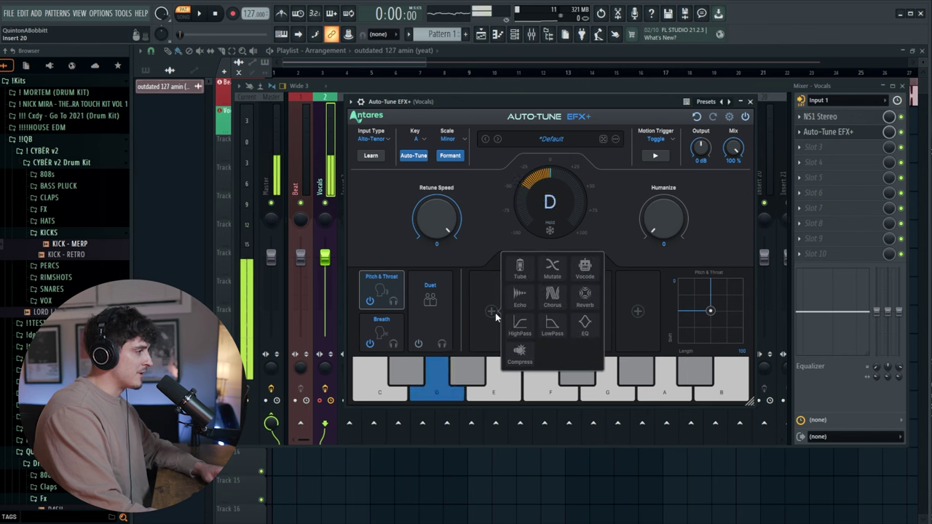
{"action": "left_click", "coordinate": [519, 355]}
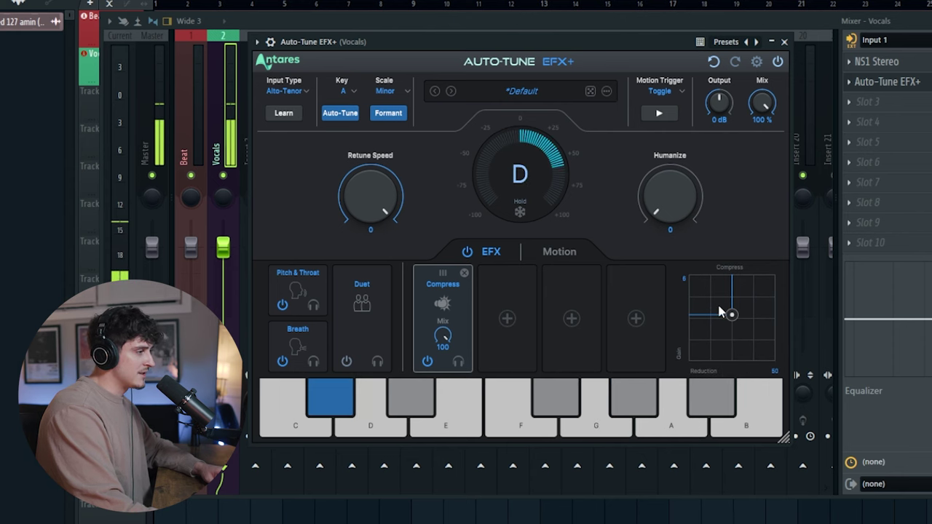
{"action": "left_click_drag", "start_coordinate": [732, 317], "coordinate": [733, 291]}
Add a Tube effect after Compress in Auto-Tune EFX+ and adjust its drive and compression.
{"action": "left_click", "coordinate": [506, 319]}
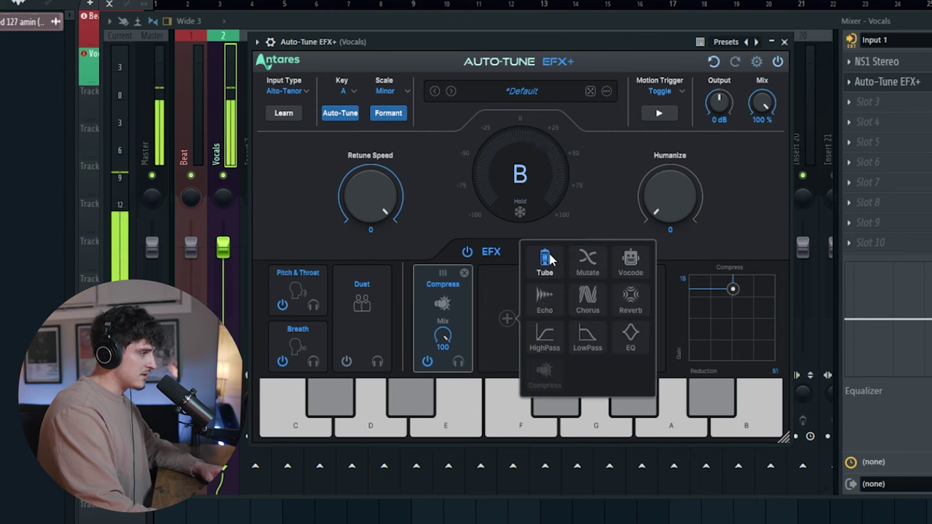
{"action": "left_click", "coordinate": [549, 268]}
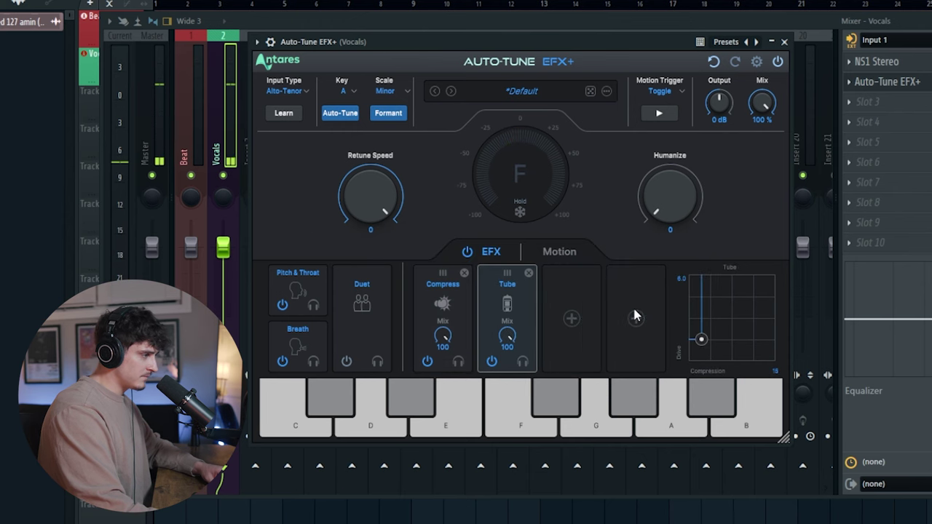
{"action": "left_click_drag", "start_coordinate": [703, 347], "coordinate": [689, 333]}
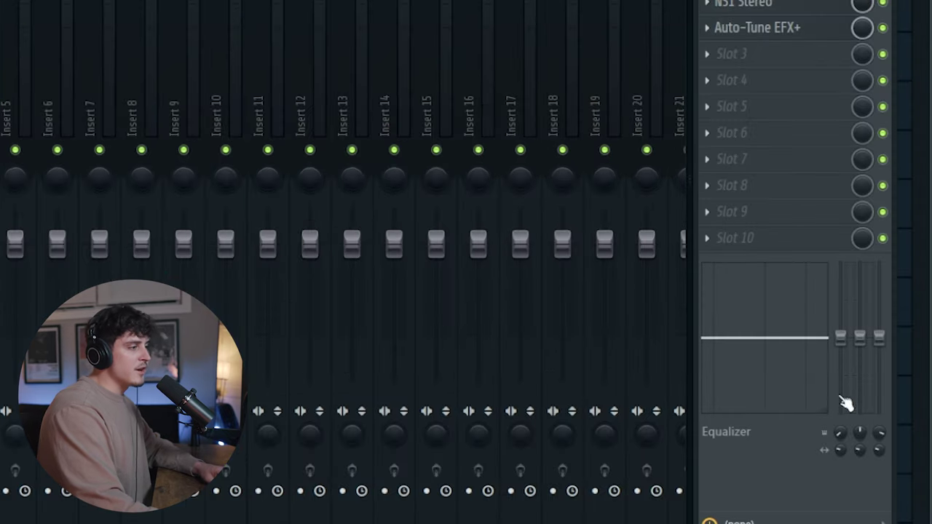
Cut the low band of the Vocals track's mixer equalizer to about -17 dB at 99 Hz.
{"action": "left_click_drag", "start_coordinate": [840, 336], "coordinate": [840, 412]}
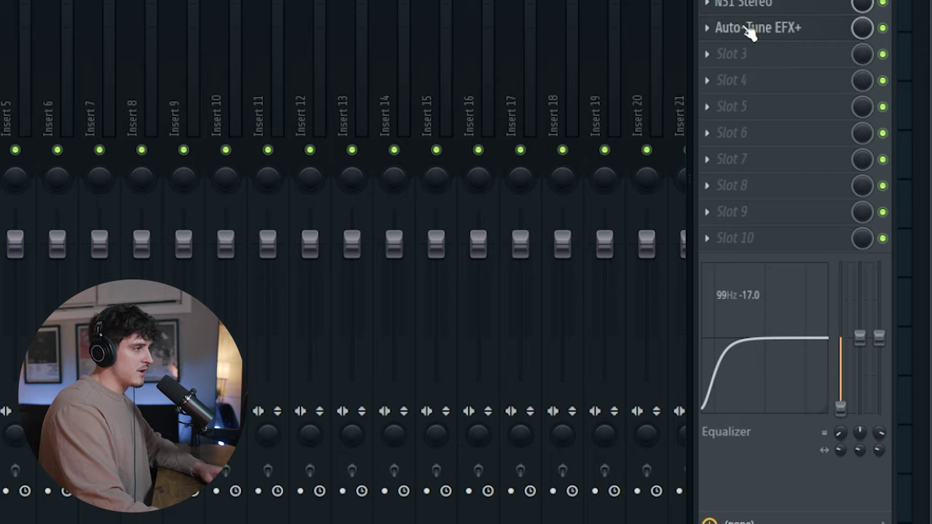
Reopen Auto-Tune EFX+ on the Vocals track and raise the Compress effect's reduction to about 57 with gain 15.
{"action": "left_click", "coordinate": [754, 28]}
{"action": "left_click", "coordinate": [446, 312]}
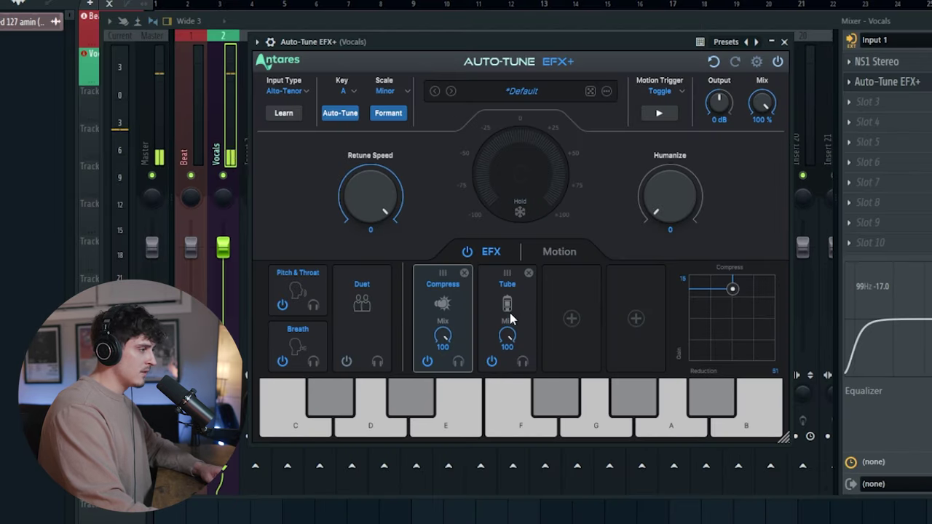
{"action": "left_click", "coordinate": [512, 319]}
{"action": "left_click", "coordinate": [448, 326]}
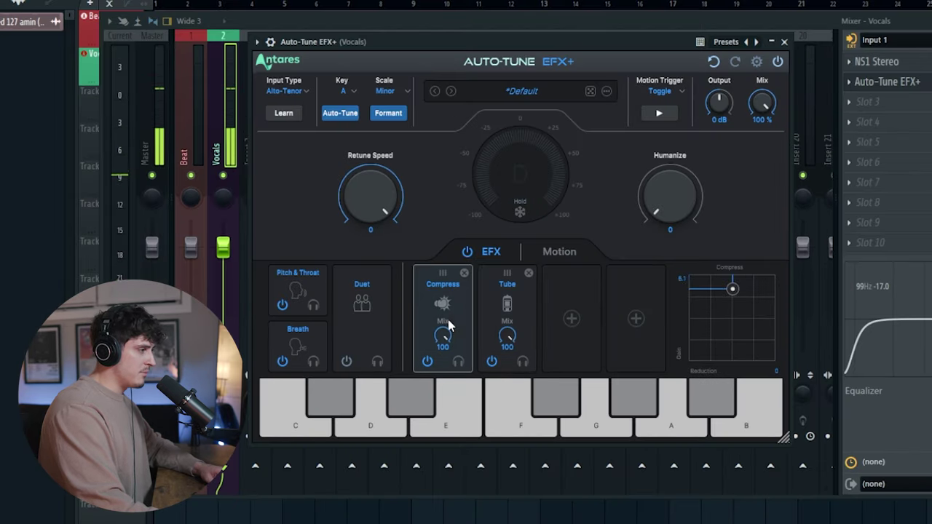
{"action": "left_click_drag", "start_coordinate": [733, 291], "coordinate": [739, 291]}
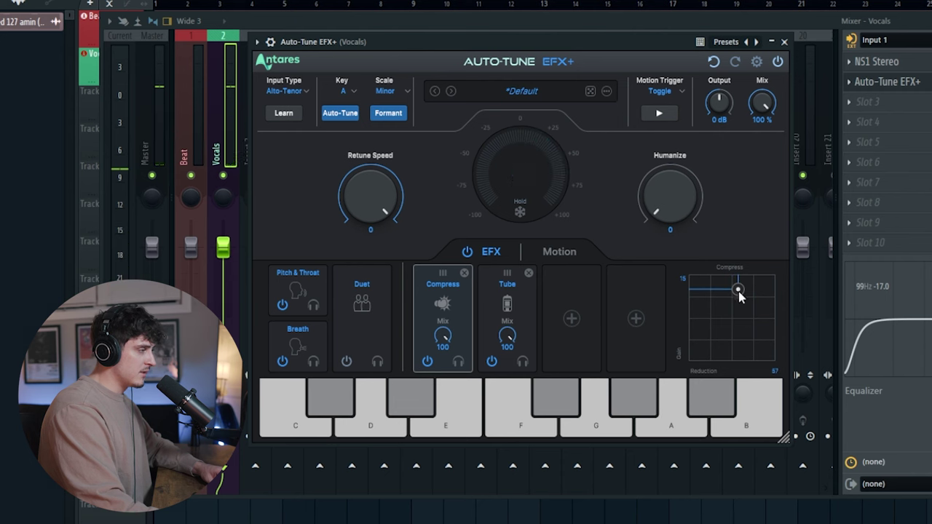
Add a Reverb effect after Tube in Auto-Tune EFX+ with damping 12, size about 78 and mix 5.
{"action": "left_click", "coordinate": [577, 325]}
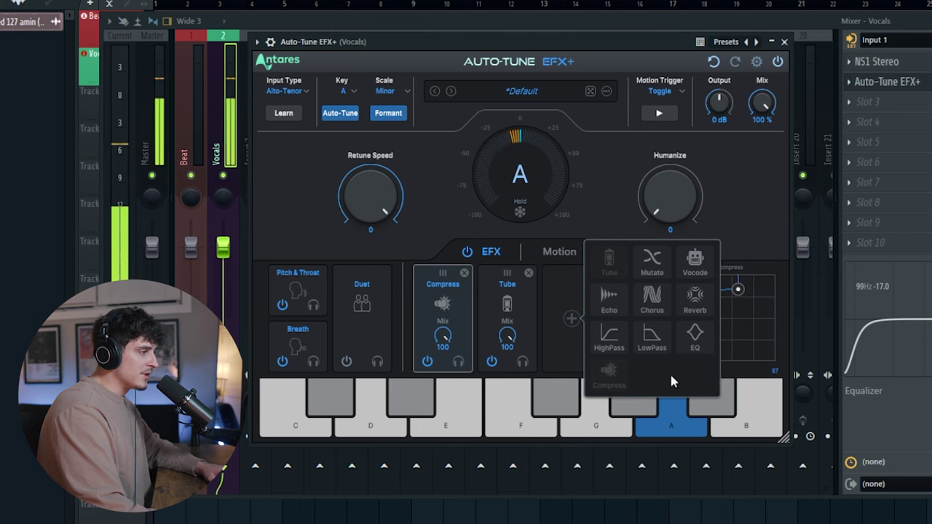
{"action": "left_click", "coordinate": [696, 298]}
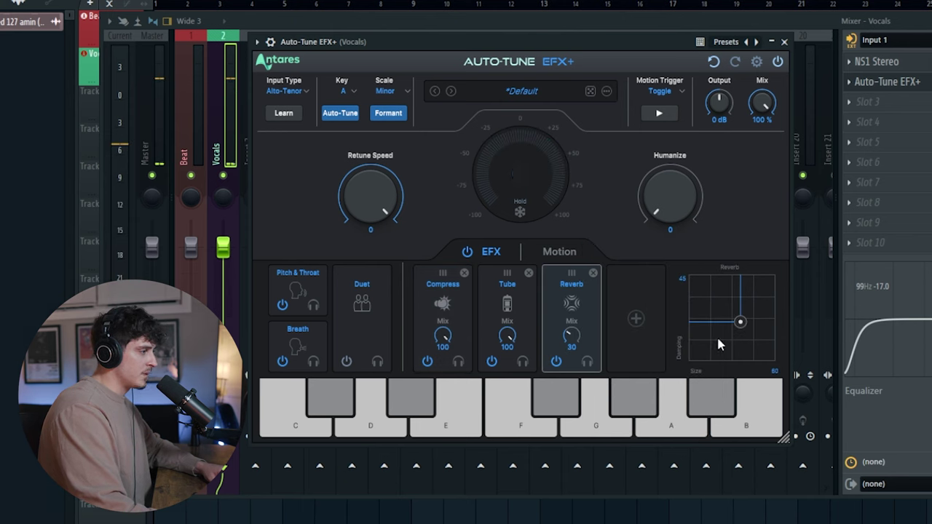
{"action": "left_click_drag", "start_coordinate": [741, 322], "coordinate": [753, 321]}
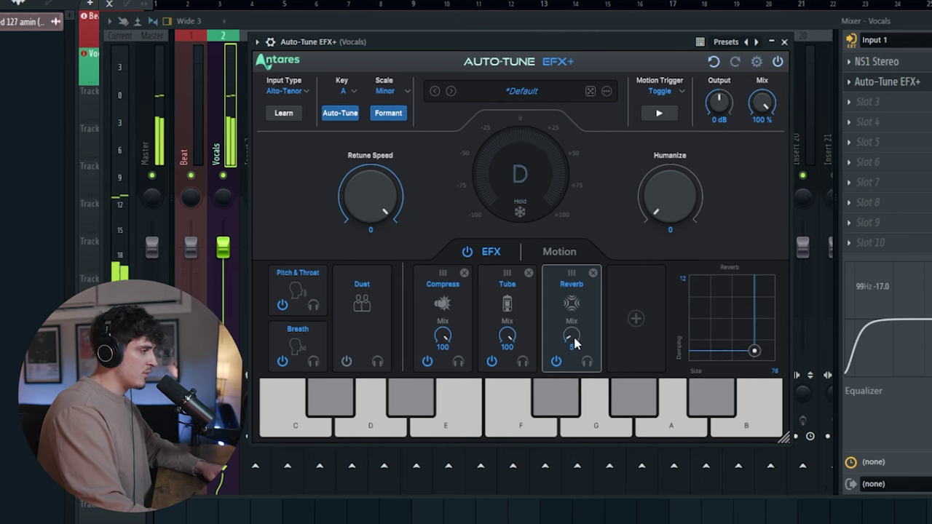
Add an Echo effect in the last empty EFX slot with a 1/4 time and set its mix to 15.
{"action": "left_click", "coordinate": [636, 320]}
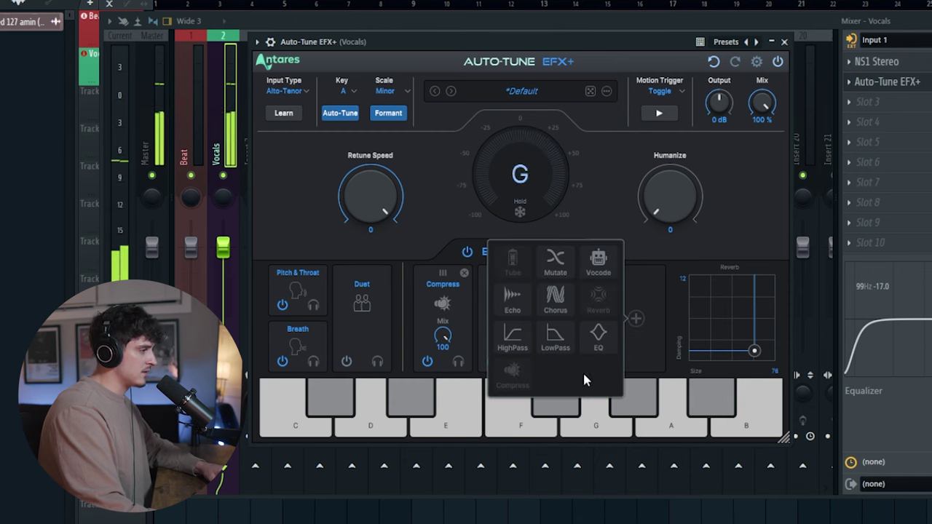
{"action": "left_click", "coordinate": [513, 299]}
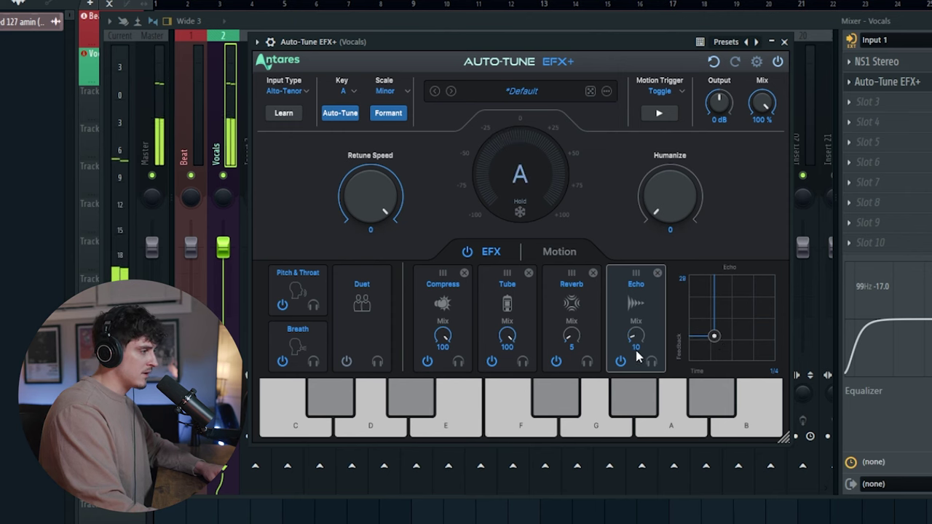
{"action": "left_click_drag", "start_coordinate": [632, 333], "coordinate": [634, 334]}
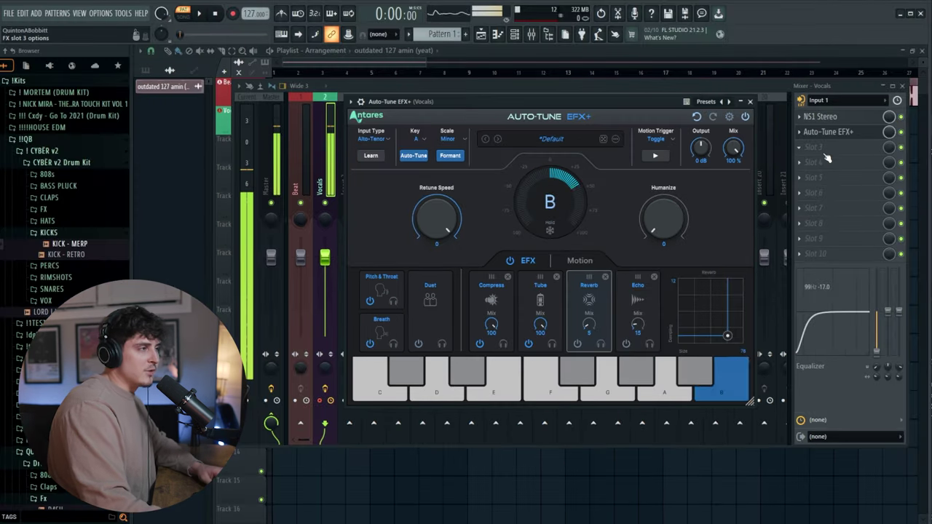
Load a second Auto-Tune EFX+ in slot 3 of the Vocals track and position its window clear of the track faders.
{"action": "left_click", "coordinate": [785, 41]}
{"action": "left_click", "coordinate": [867, 101]}
{"action": "mouse_move", "coordinate": [862, 116]}
{"action": "left_click", "coordinate": [555, 66]}
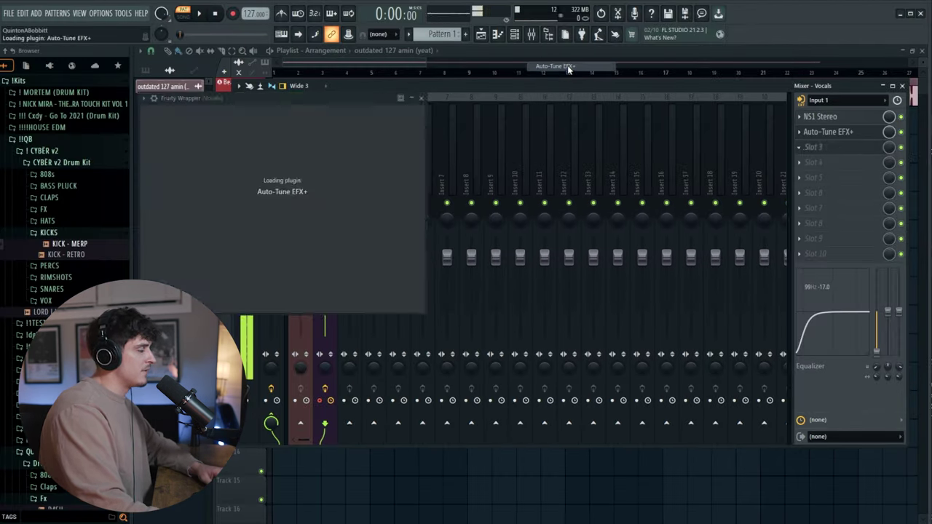
{"action": "left_click", "coordinate": [521, 115]}
{"action": "left_click", "coordinate": [435, 166]}
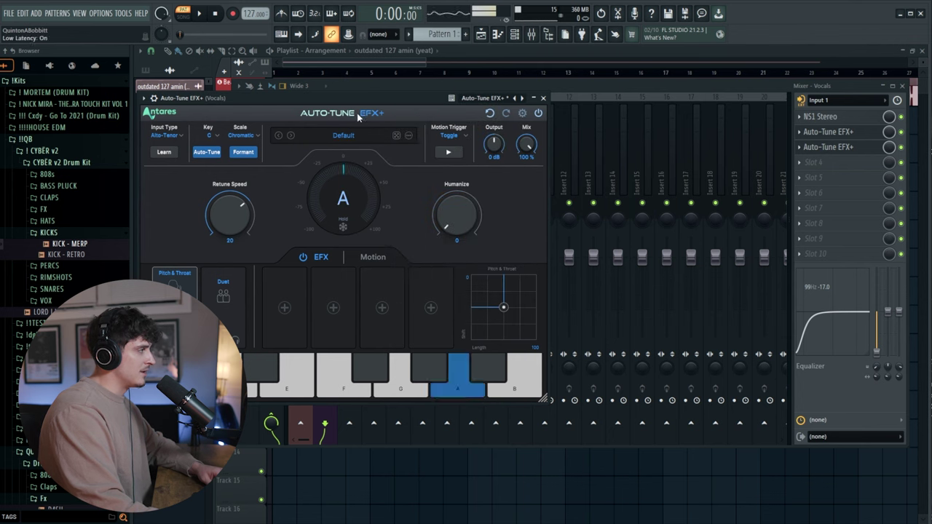
{"action": "left_click_drag", "start_coordinate": [353, 95], "coordinate": [599, 95]}
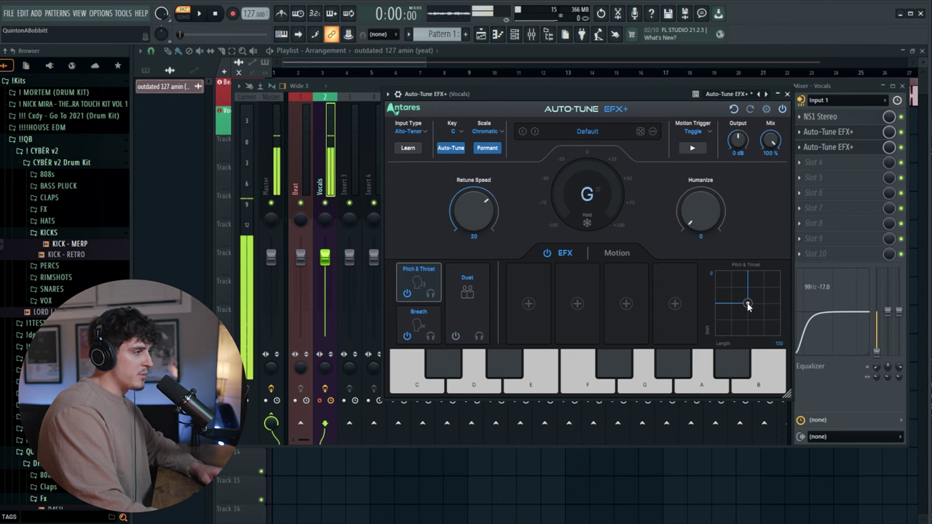
Set the second Auto-Tune EFX+'s Pitch & Throat shift to 12 and lower its mixer slot mix level to about 20%.
{"action": "left_click_drag", "start_coordinate": [748, 304], "coordinate": [749, 271]}
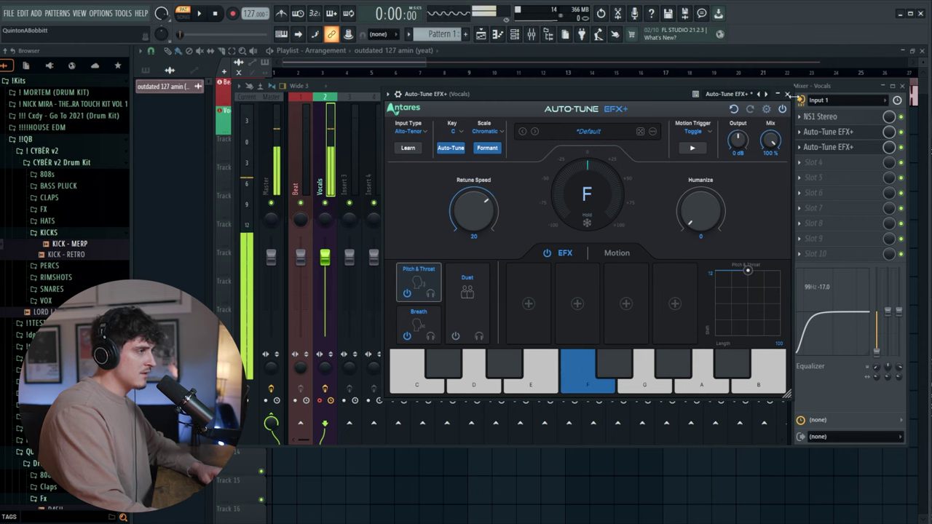
{"action": "left_click", "coordinate": [788, 94]}
{"action": "left_click_drag", "start_coordinate": [889, 147], "coordinate": [889, 175]}
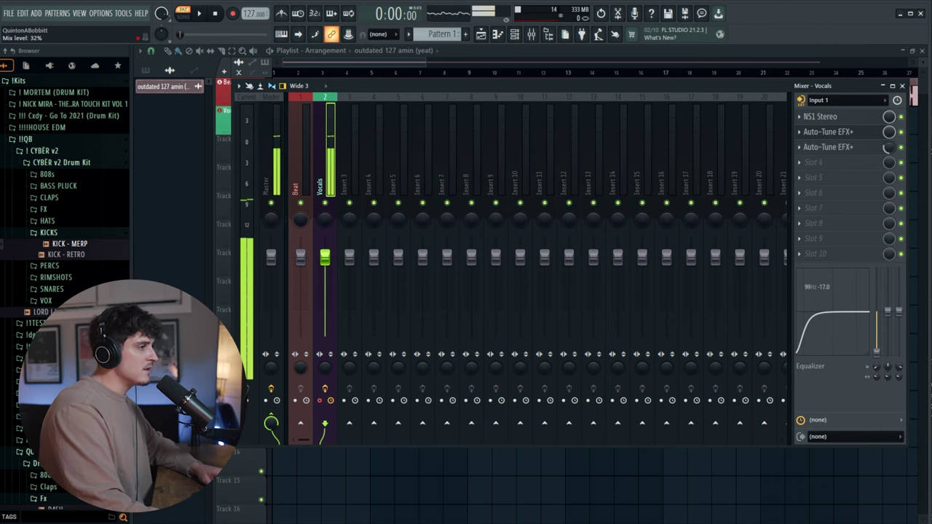
{"action": "left_click", "coordinate": [890, 151]}
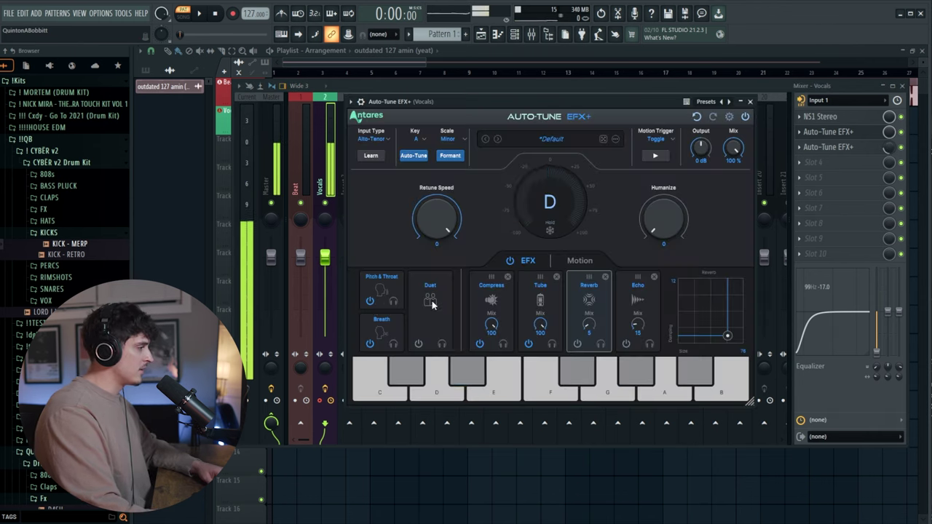
{"action": "left_click", "coordinate": [893, 151]}
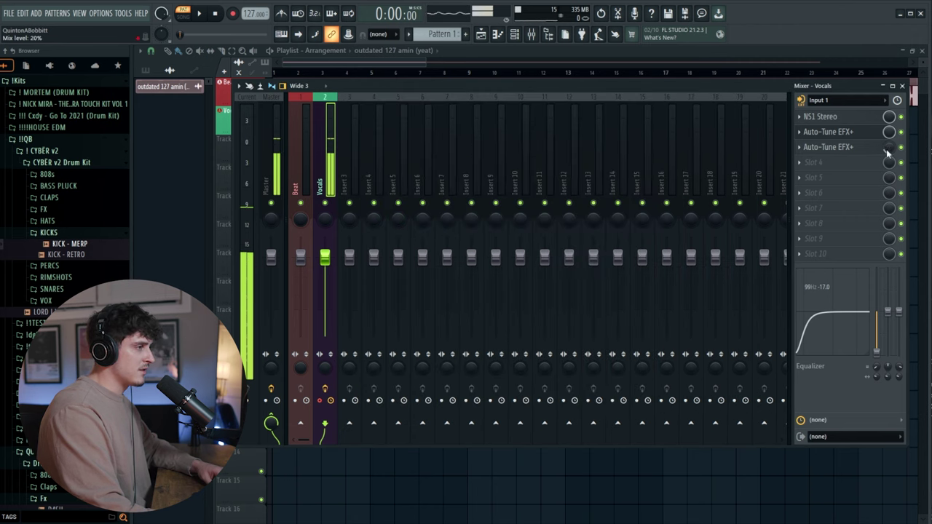
Set the Breath mix to about 25% in the first Auto-Tune EFX+ with a higher frequency, and return to the playlist.
{"action": "left_click", "coordinate": [830, 132]}
{"action": "left_click", "coordinate": [376, 333]}
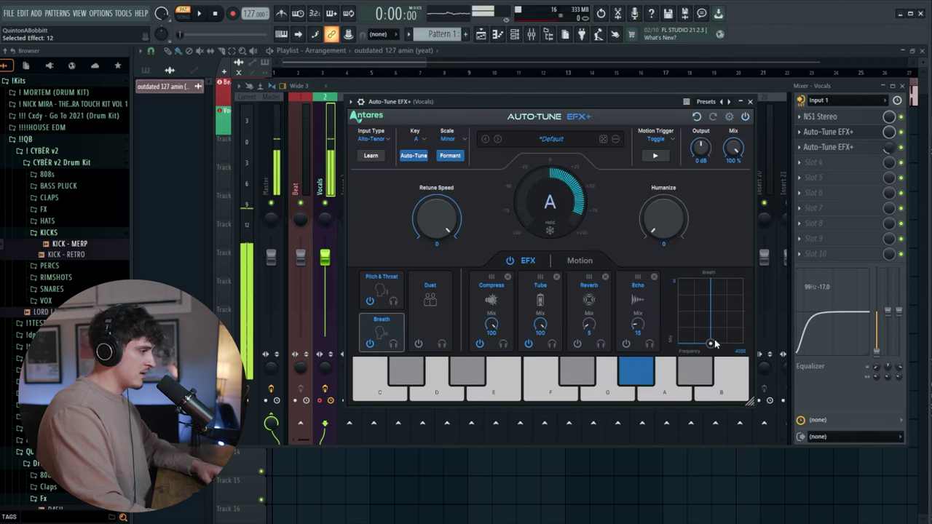
{"action": "mouse_move", "coordinate": [710, 343]}
{"action": "left_mouse_down"}
{"action": "mouse_move", "coordinate": [710, 321]}
{"action": "mouse_move", "coordinate": [721, 330]}
{"action": "left_mouse_up"}
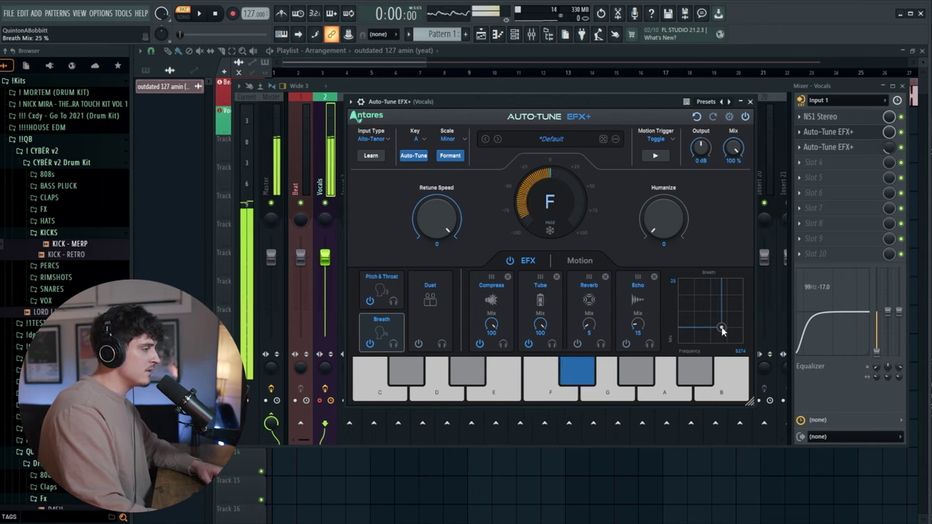
{"action": "key", "text": "Escape"}
{"action": "key", "text": "Escape"}
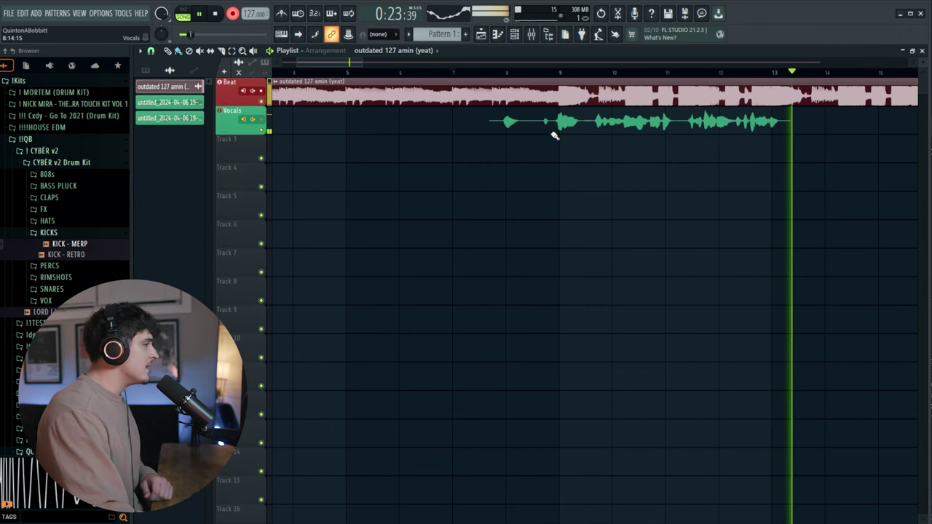
Record a vocal take over the beat from just before bar 8 to bar 17, and a second take continuing to about bar 25.
{"action": "left_click_drag", "start_coordinate": [340, 62], "coordinate": [374, 64]}
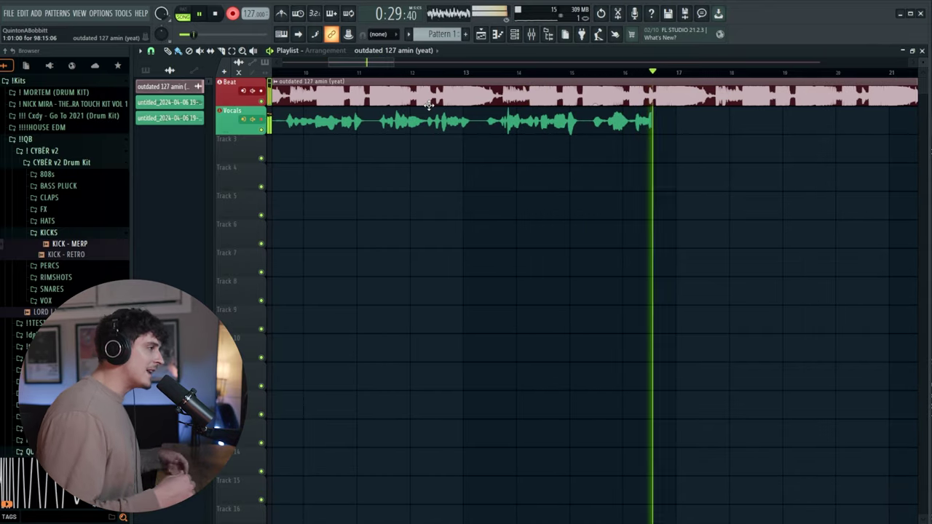
{"action": "key", "text": "space"}
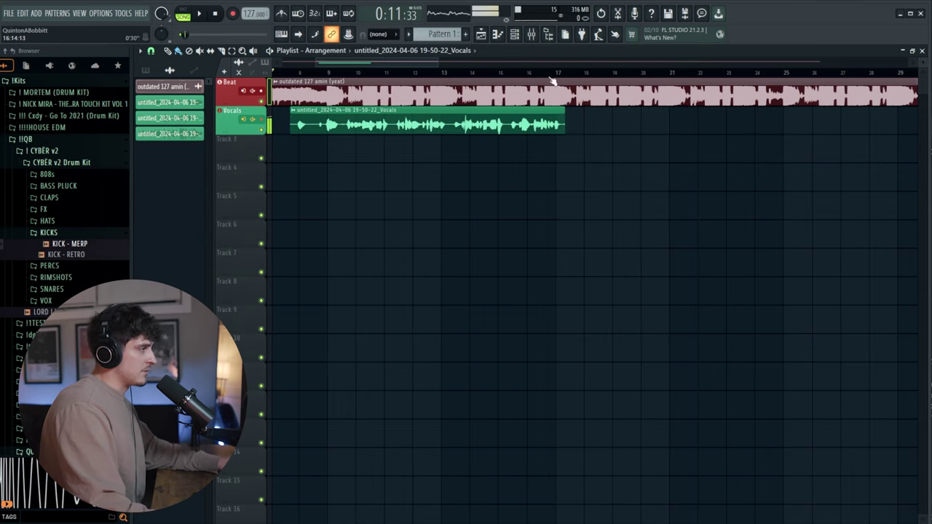
{"action": "key", "text": "space"}
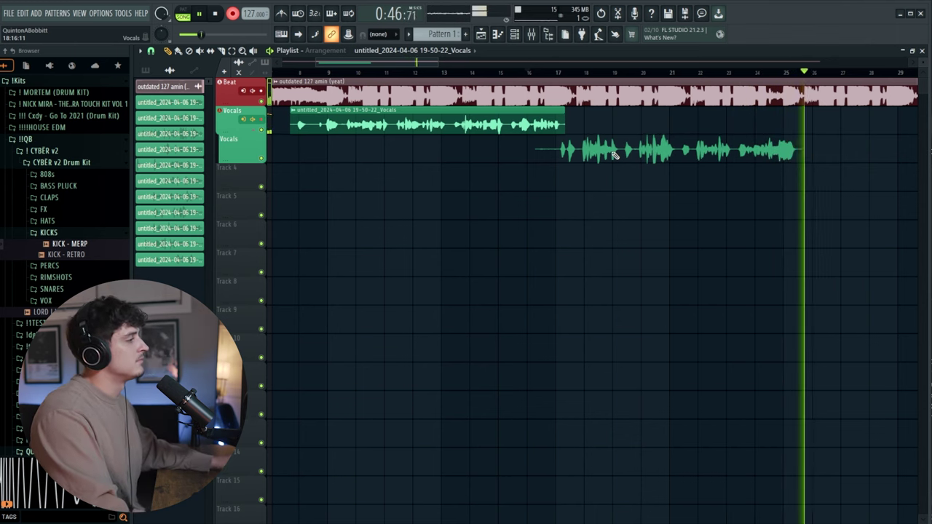
{"action": "key", "text": "space"}
Copy the Vocals mixer track's state with its effects onto Insert 3 in the mixer.
{"action": "left_click", "coordinate": [532, 34]}
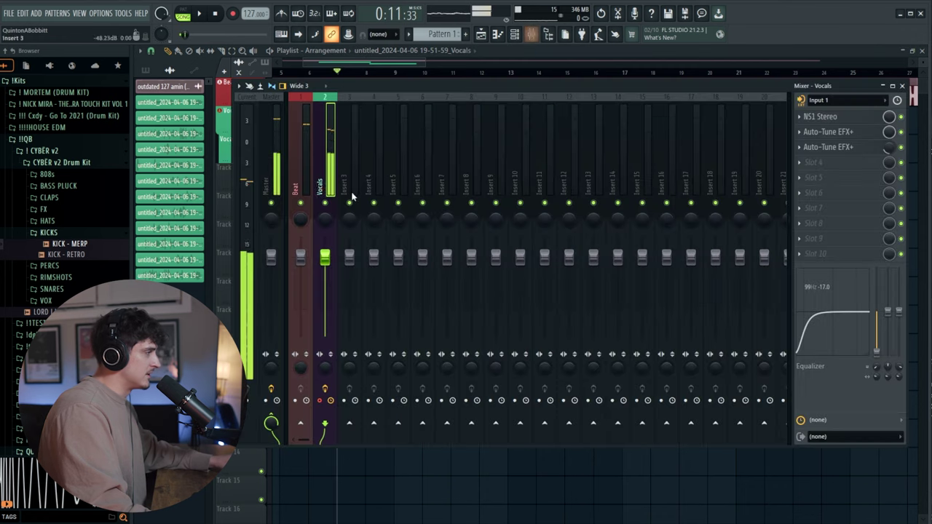
{"action": "right_click", "coordinate": [335, 169]}
{"action": "mouse_move", "coordinate": [377, 157]}
{"action": "left_click_drag", "start_coordinate": [453, 165], "coordinate": [358, 185]}
Assign the copied mixer track to a new audio track and rename it Adlibs.
{"action": "right_click", "coordinate": [357, 187]}
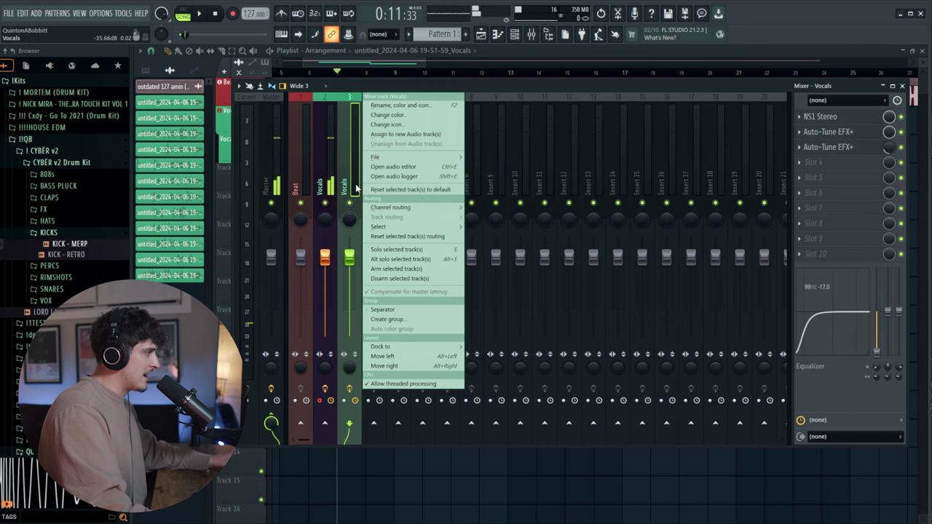
{"action": "left_click", "coordinate": [406, 134]}
{"action": "key", "text": "F2"}
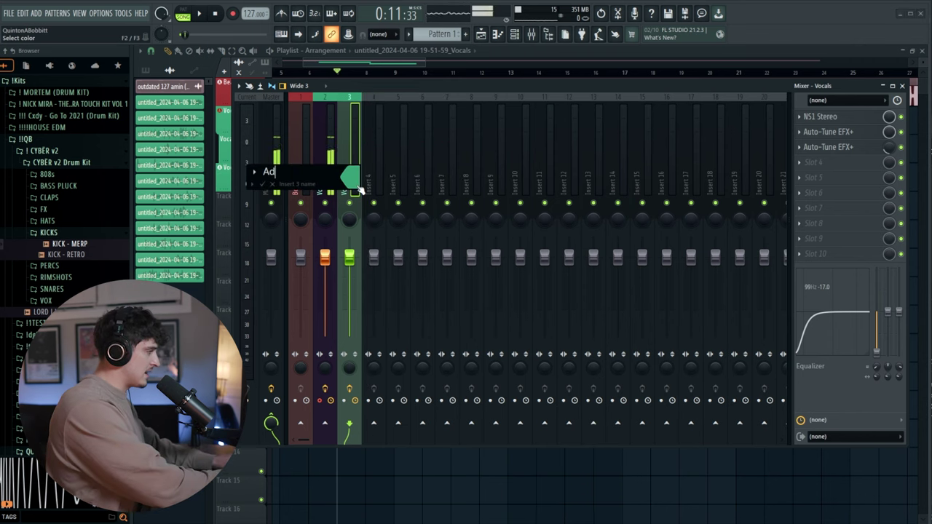
{"action": "key", "text": "Return"}
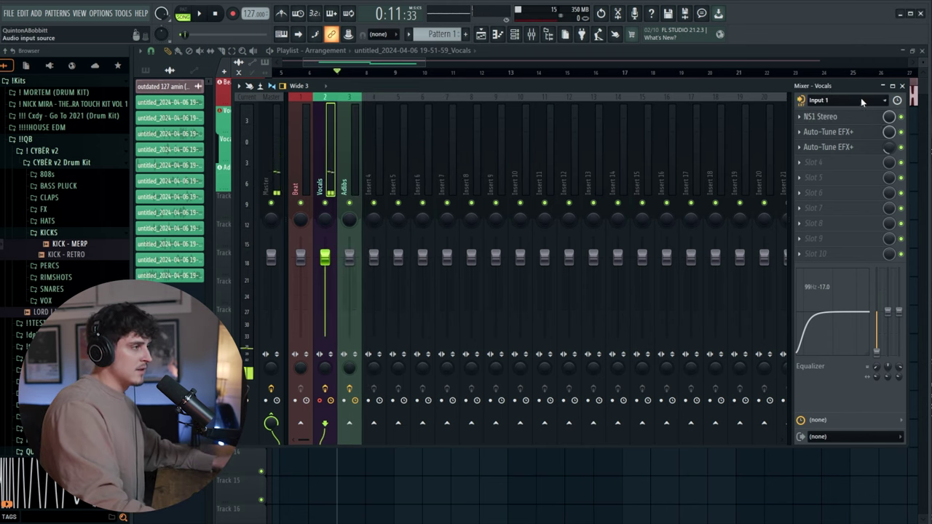
Clear the Vocals track's audio input and set the Adlibs track's input to Input 1.
{"action": "left_click", "coordinate": [865, 101]}
{"action": "left_click", "coordinate": [840, 161]}
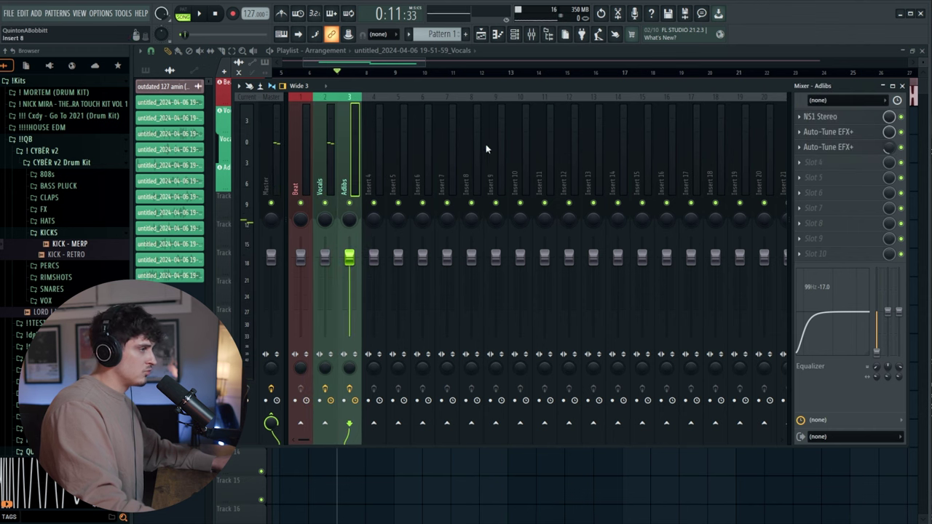
{"action": "left_click", "coordinate": [841, 100]}
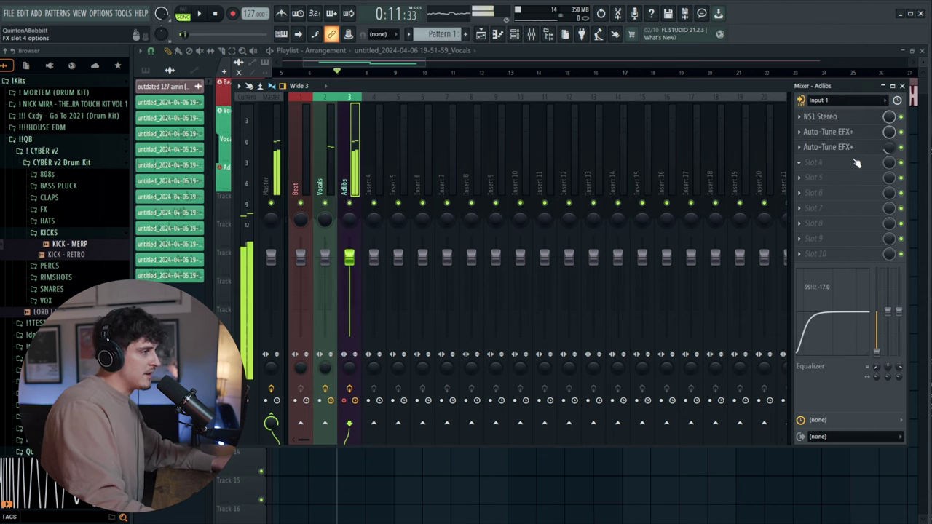
In the Adlibs track's first Auto-Tune EFX+, raise the Echo mix to about 37 and the Reverb mix to about 21.
{"action": "left_click", "coordinate": [857, 135]}
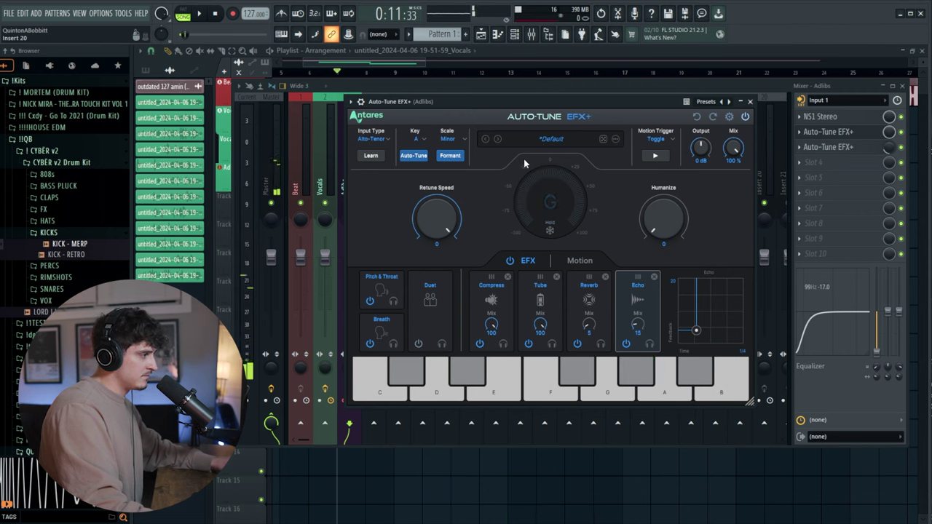
{"action": "left_click_drag", "start_coordinate": [637, 327], "coordinate": [637, 321]}
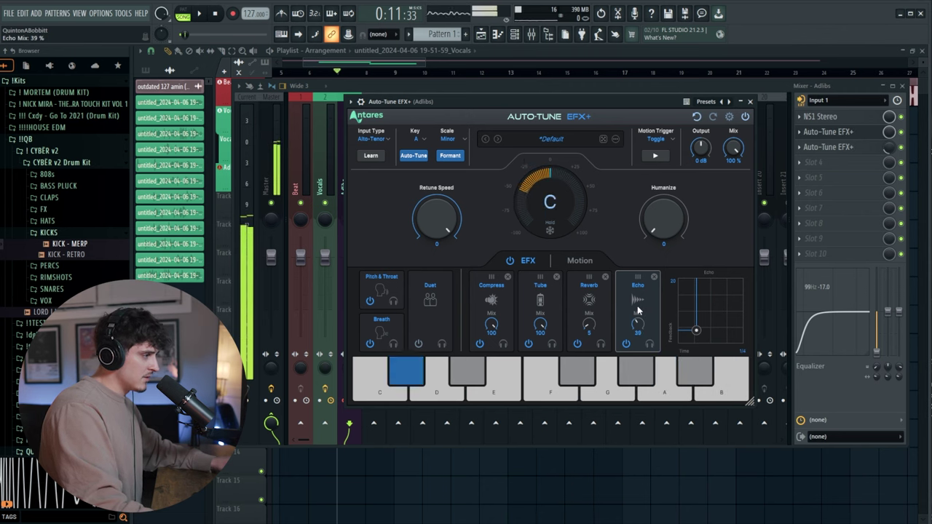
{"action": "left_click_drag", "start_coordinate": [592, 328], "coordinate": [591, 306]}
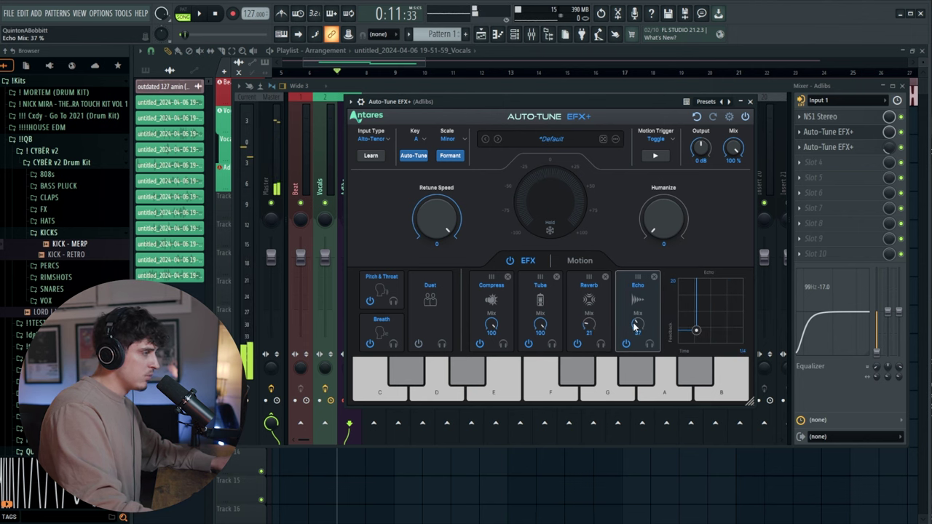
{"action": "left_click", "coordinate": [750, 102]}
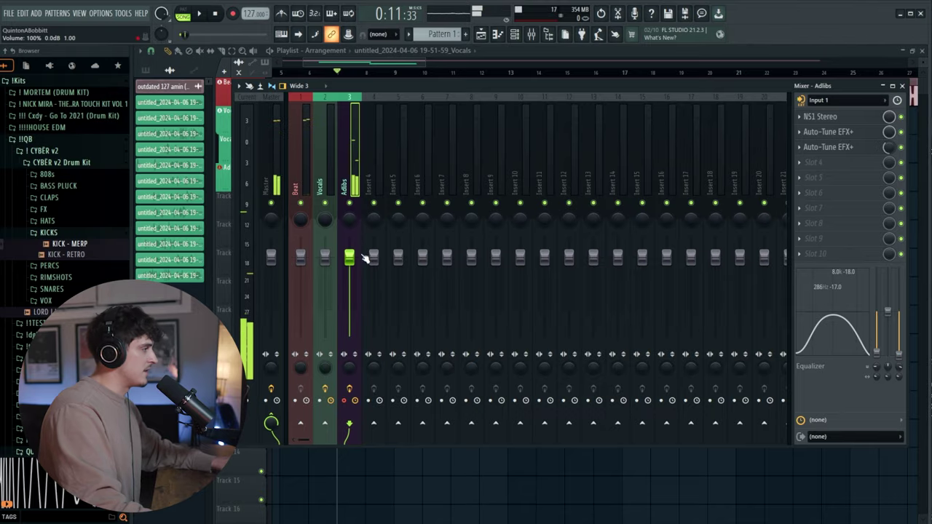
Record adlib takes alongside both vocal sections on the Adlibs track and return to the mixer.
{"action": "key", "text": "F9"}
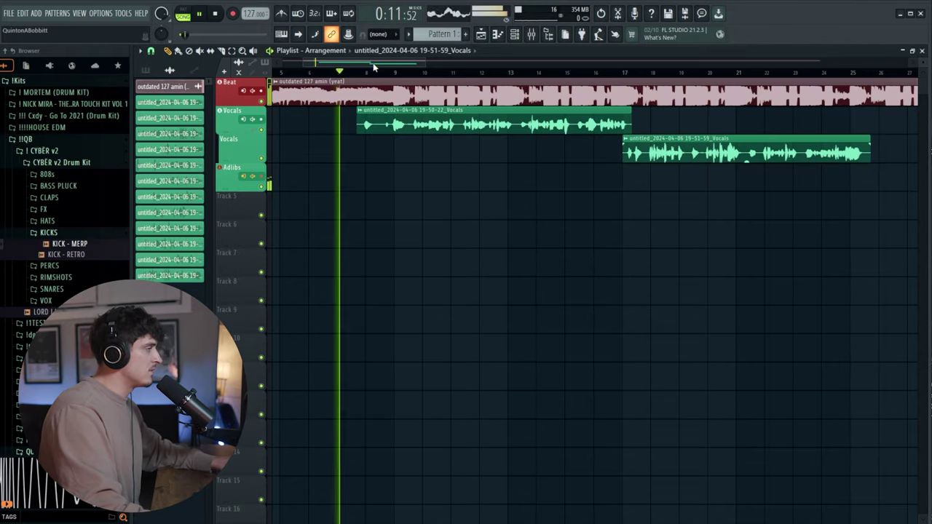
{"action": "key", "text": "r"}
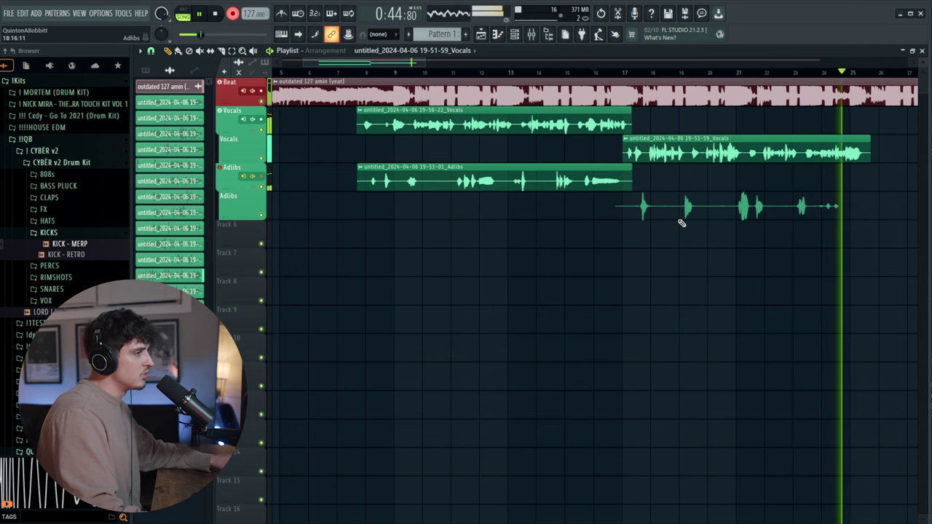
{"action": "key", "text": "space"}
{"action": "key", "text": "F9"}
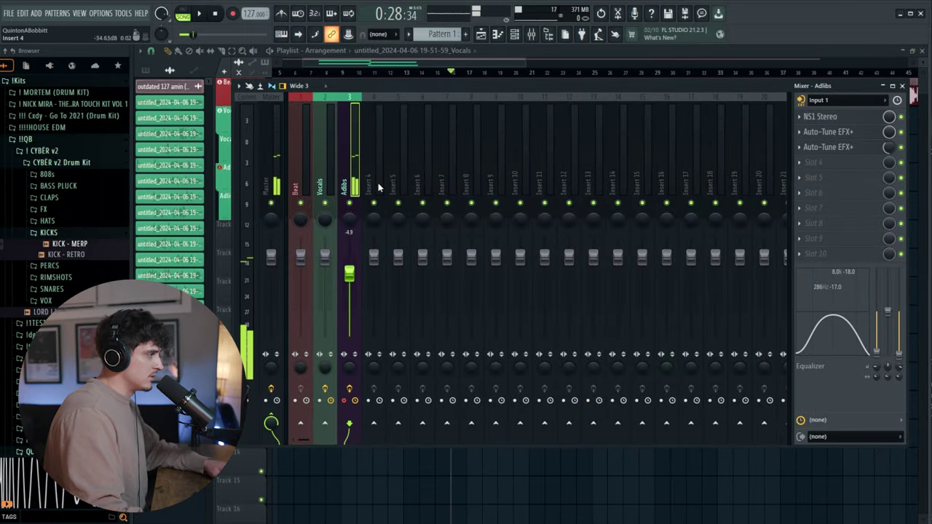
Duplicate the Adlibs mixer track with its effects onto the next insert, select the copy and remove its high-frequency EQ cut.
{"action": "right_click", "coordinate": [352, 187]}
{"action": "mouse_move", "coordinate": [440, 157]}
{"action": "left_click_drag", "start_coordinate": [497, 166], "coordinate": [375, 183]}
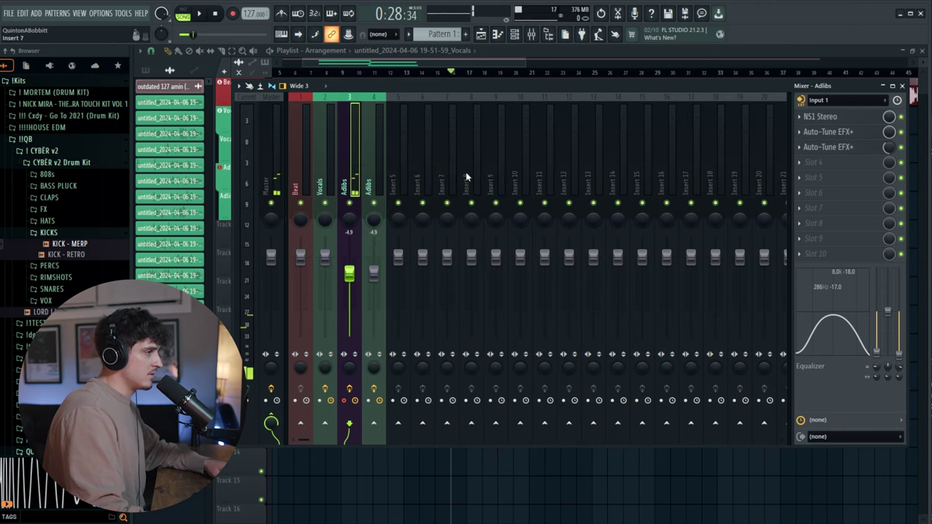
{"action": "left_click", "coordinate": [370, 178]}
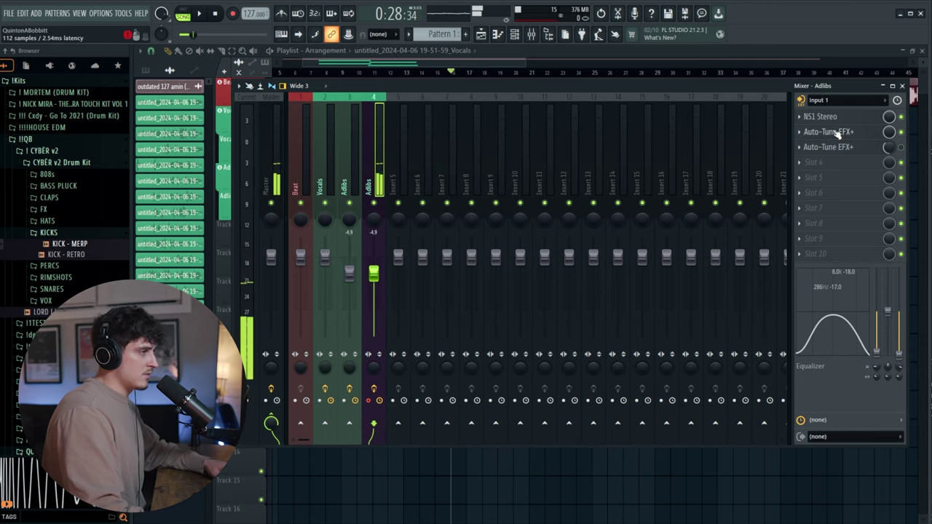
{"action": "left_click", "coordinate": [837, 132]}
{"action": "left_click_drag", "start_coordinate": [901, 356], "coordinate": [900, 312]}
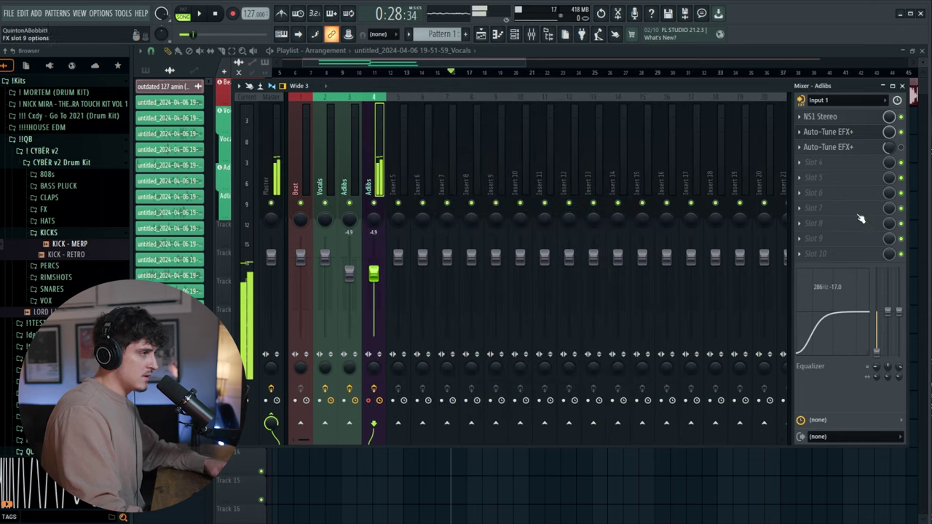
Load the Ad Libs Wetty preset in the copied Adlibs track's first Auto-Tune EFX+.
{"action": "left_click", "coordinate": [825, 132]}
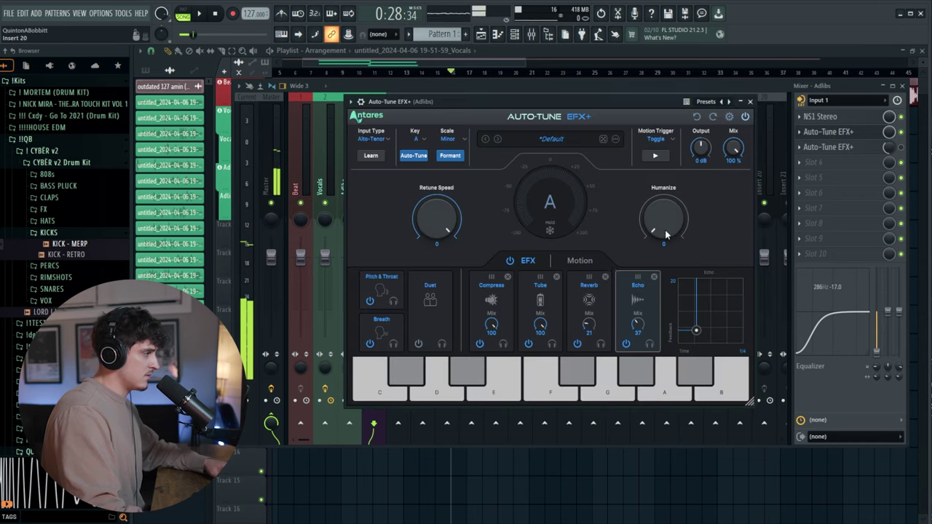
{"action": "left_click", "coordinate": [575, 347]}
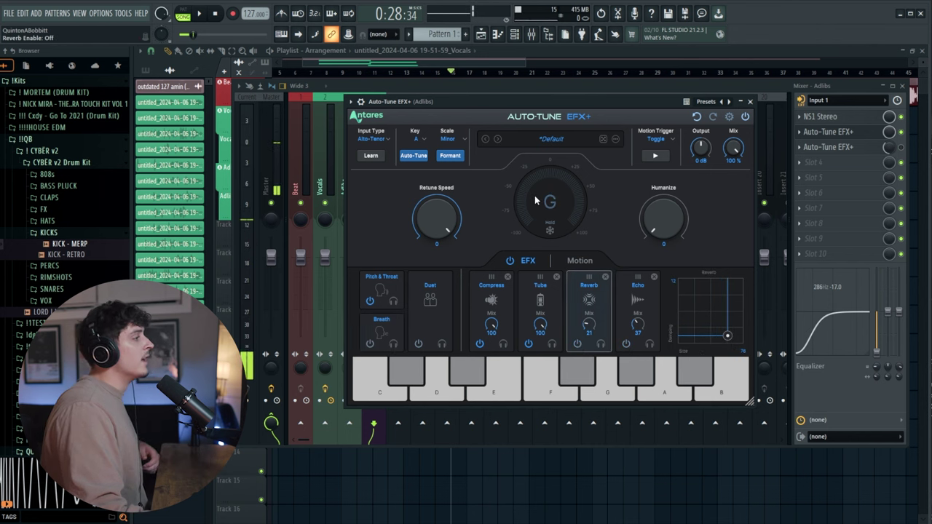
{"action": "left_click", "coordinate": [525, 138]}
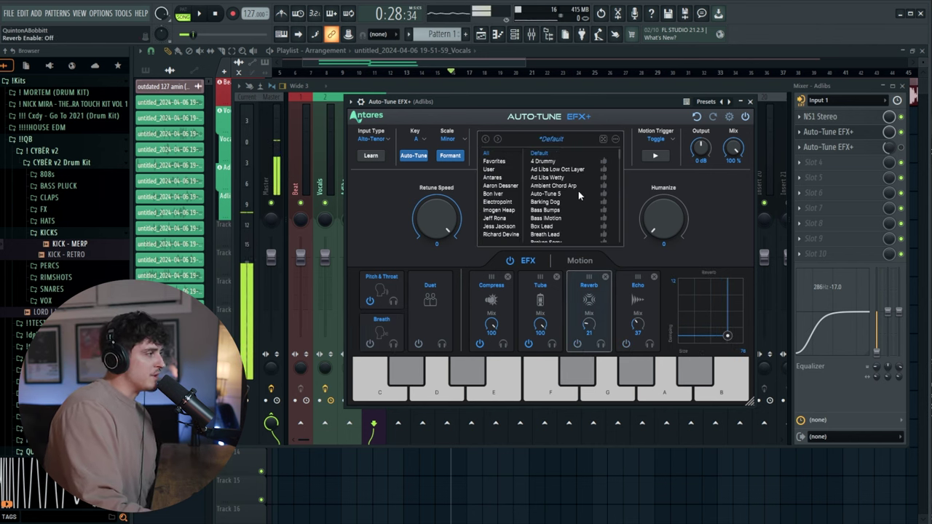
{"action": "left_click", "coordinate": [548, 177]}
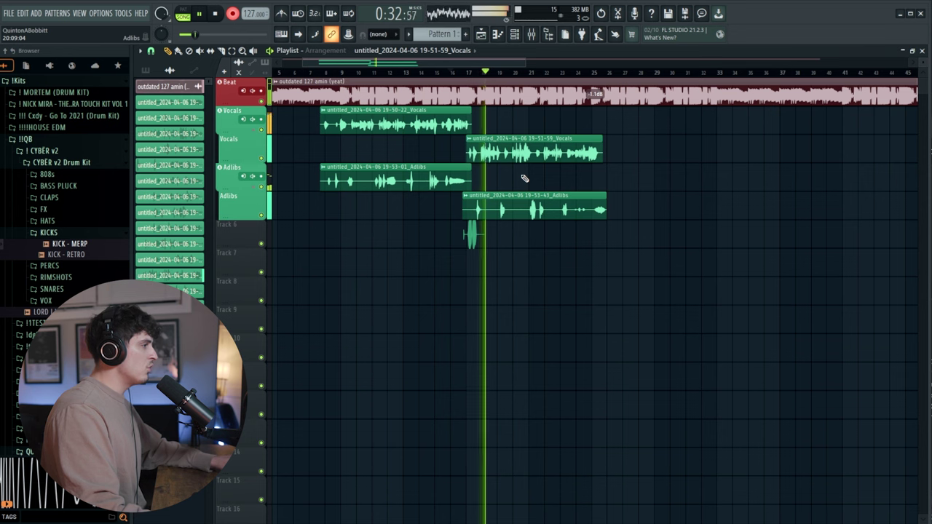
Finish recording the extra adlib take at the second vocal section and play back the arrangement from just before the first vocals.
{"action": "key", "text": "space"}
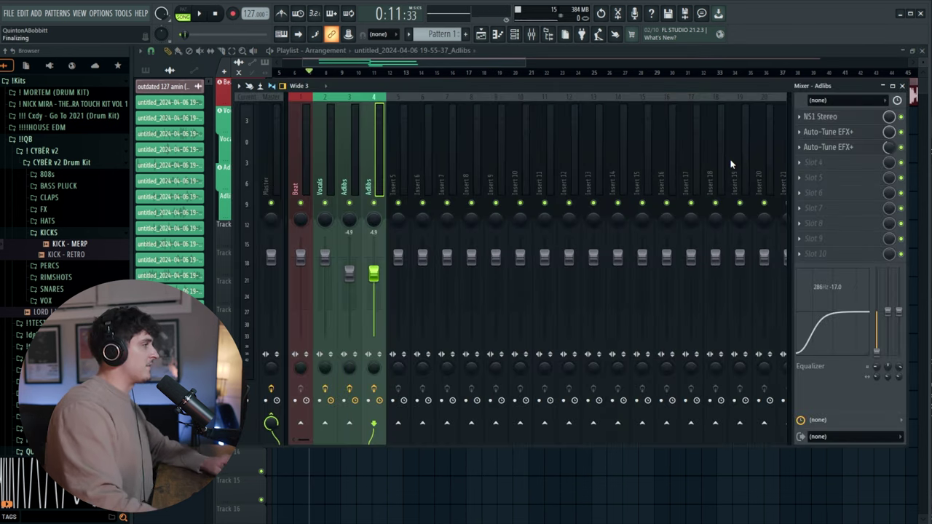
{"action": "left_click", "coordinate": [391, 63]}
{"action": "key", "text": "space"}
{"action": "scroll", "coordinate": [343, 70], "scroll_direction": "up", "scroll_amount": 2}
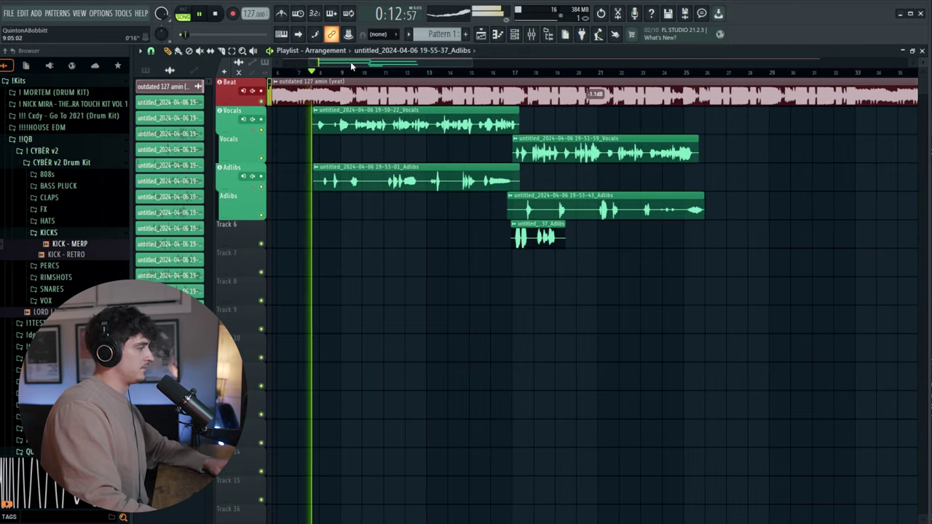
{"action": "left_click_drag", "start_coordinate": [347, 65], "coordinate": [331, 67]}
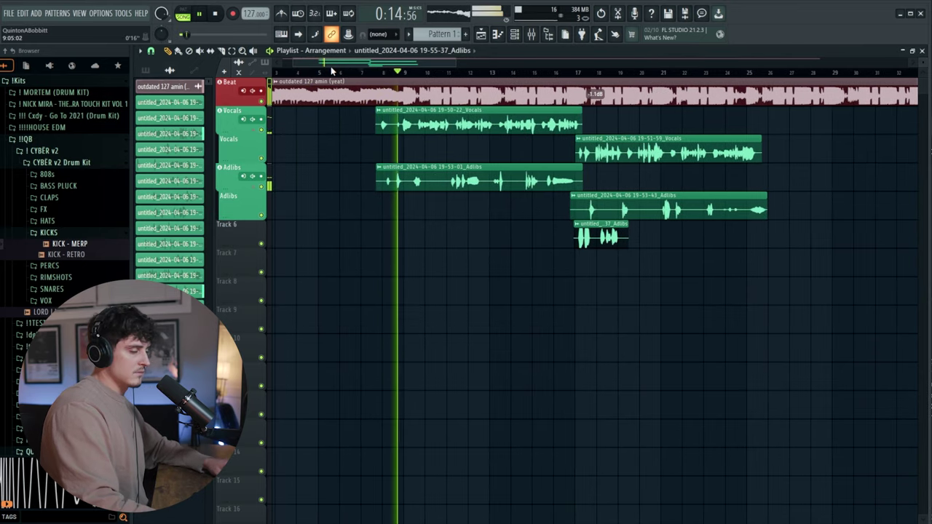